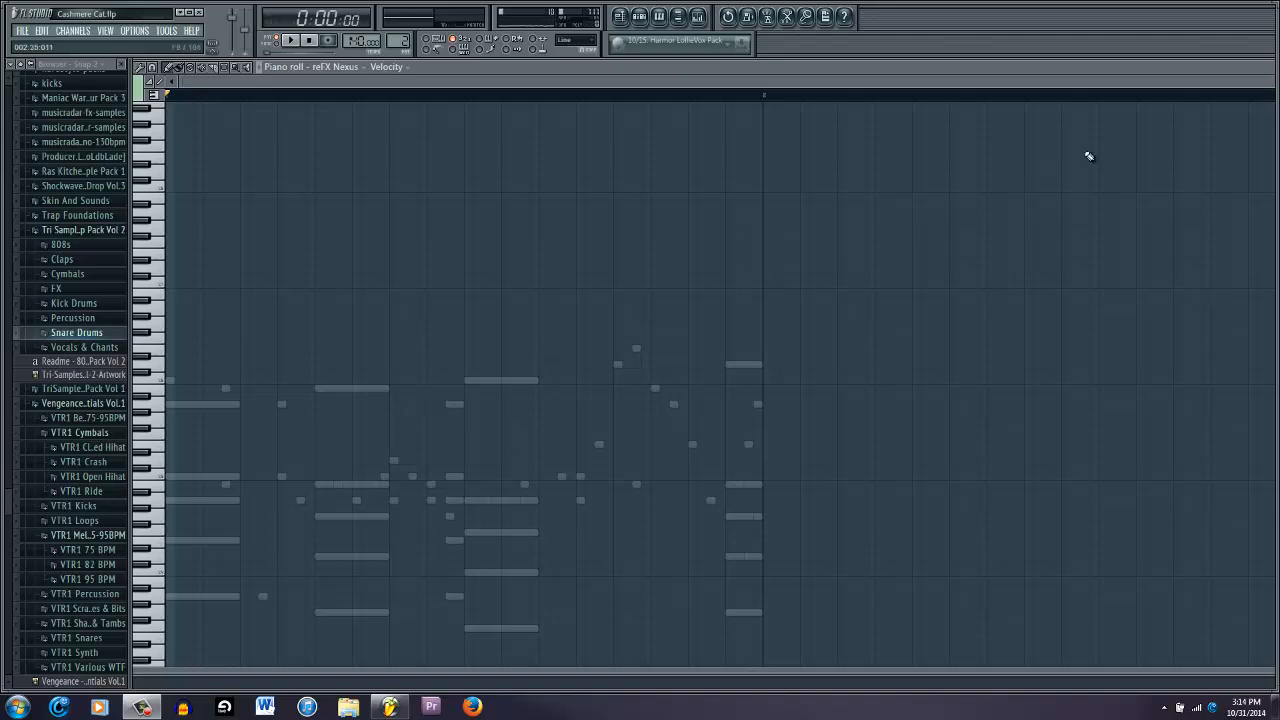
Step: Examine the Massive chord notes in the piano roll and glance at the Pattern 2 channels
{"action": "double_click", "coordinate": [745, 366]}
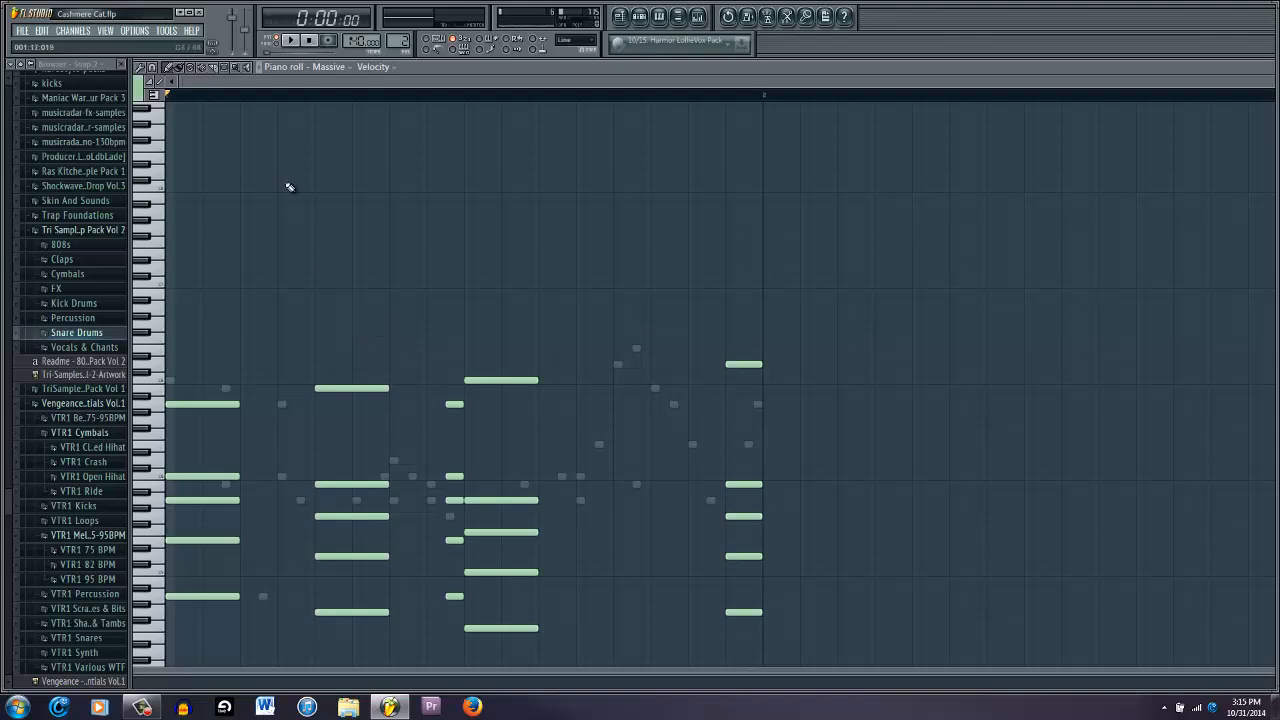
{"action": "key", "text": "F6"}
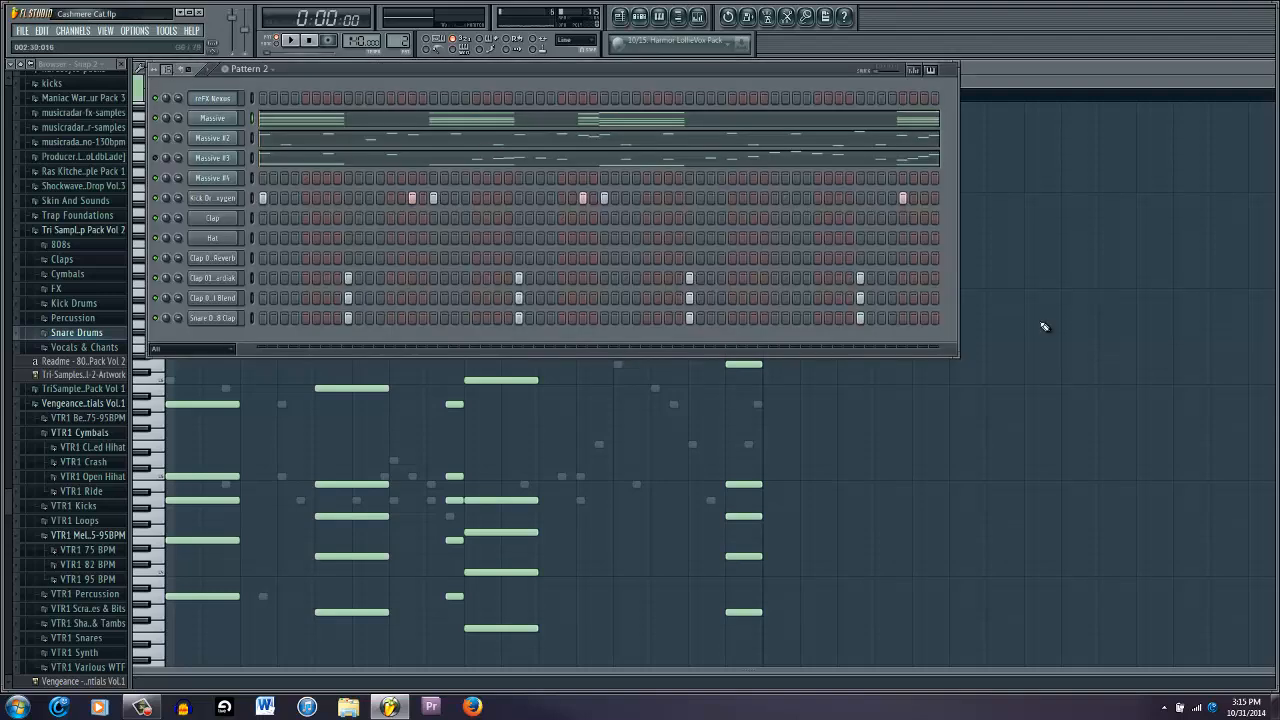
{"action": "key", "text": "F6"}
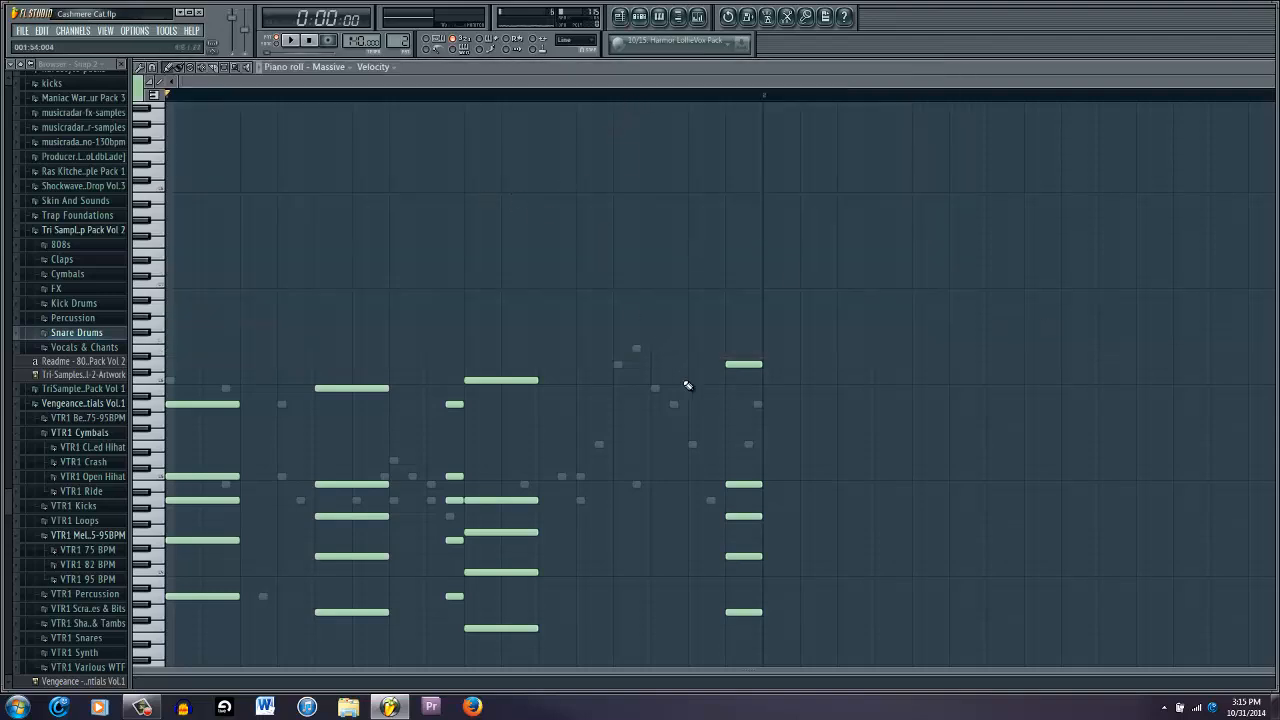
{"action": "scroll", "coordinate": [374, 400], "scroll_direction": "up", "scroll_amount": 2}
{"action": "left_click_drag", "start_coordinate": [409, 85], "coordinate": [220, 82]}
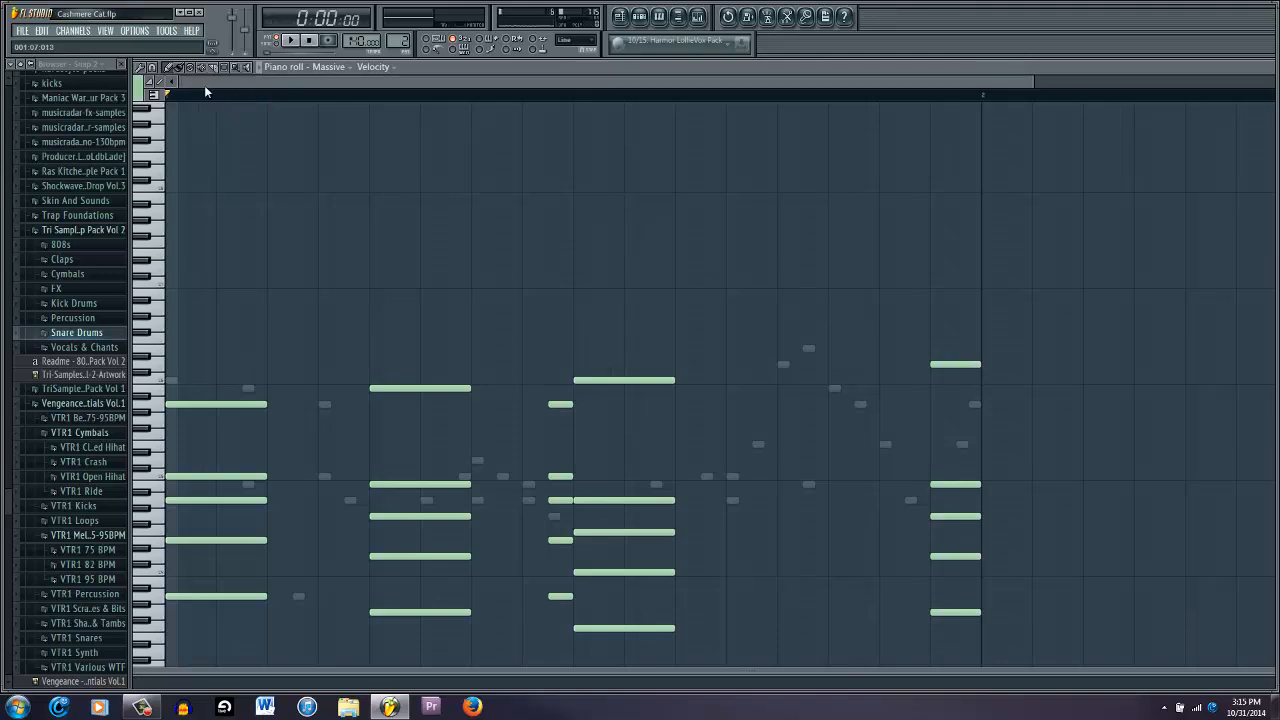
Step: Open the recent project Gypsy.flp, saving the changes to Cashmere Cat.flp
{"action": "left_click", "coordinate": [22, 31]}
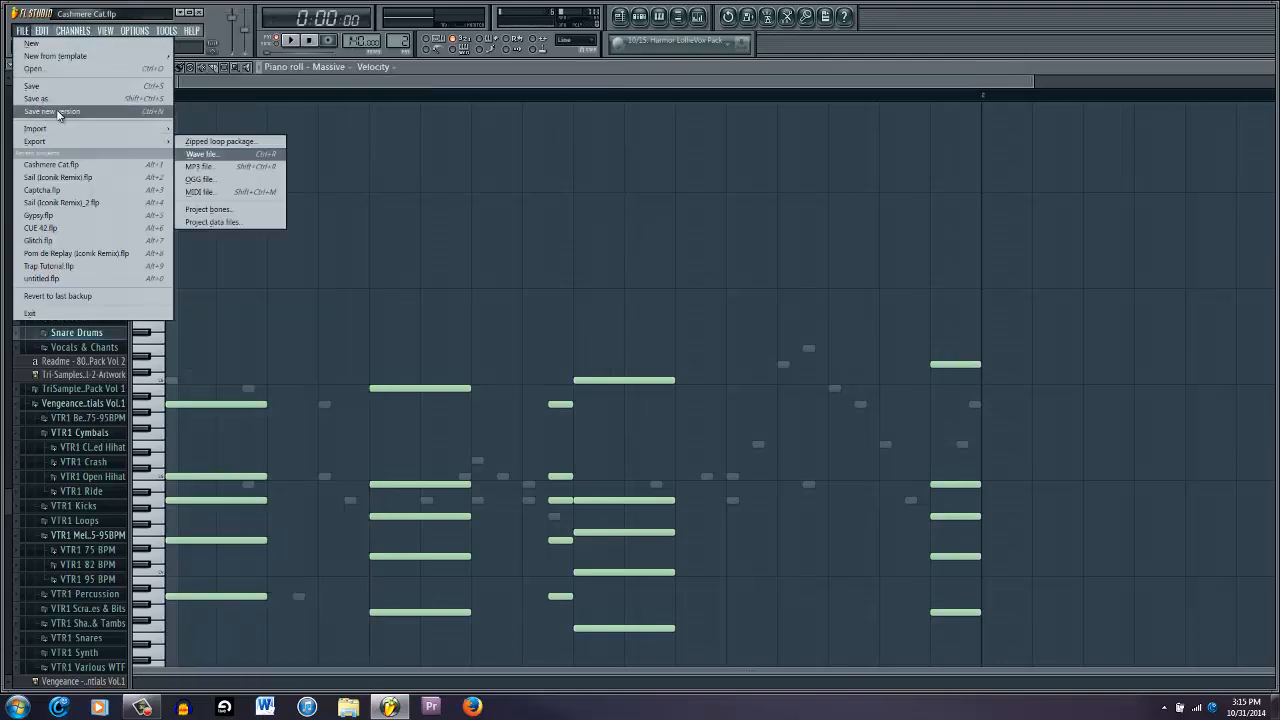
{"action": "left_click", "coordinate": [40, 215]}
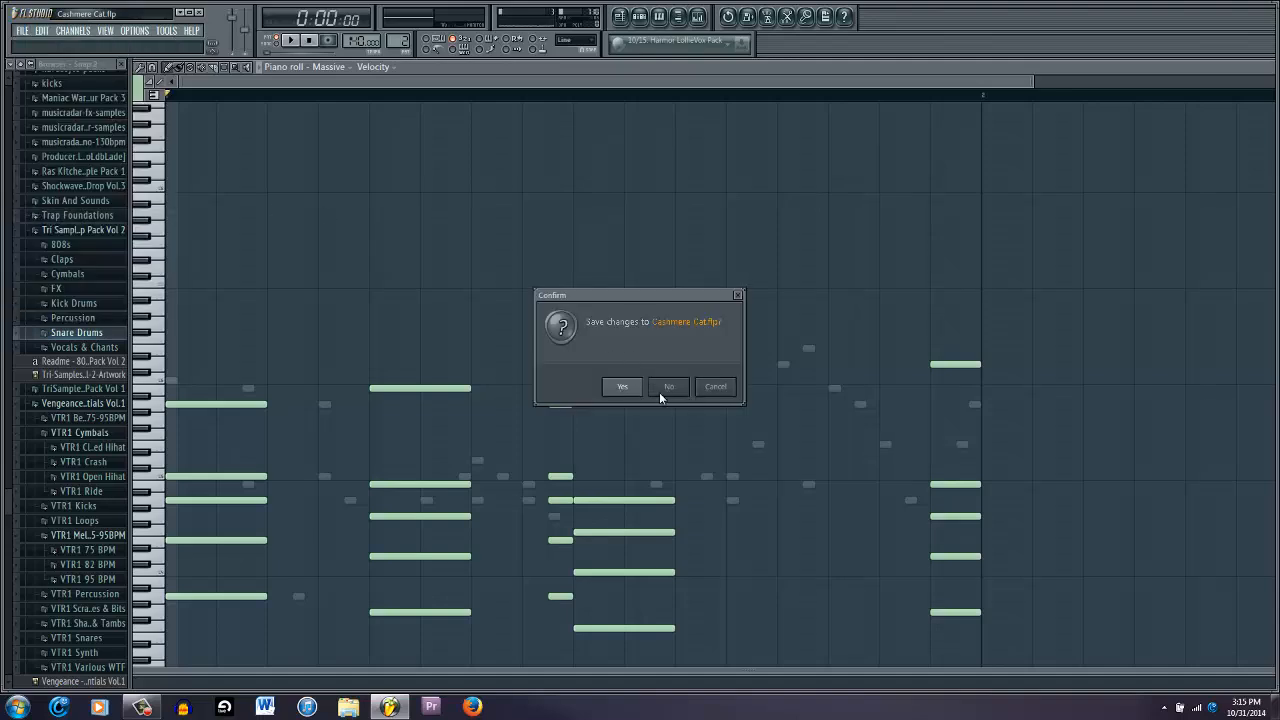
{"action": "left_click", "coordinate": [622, 387]}
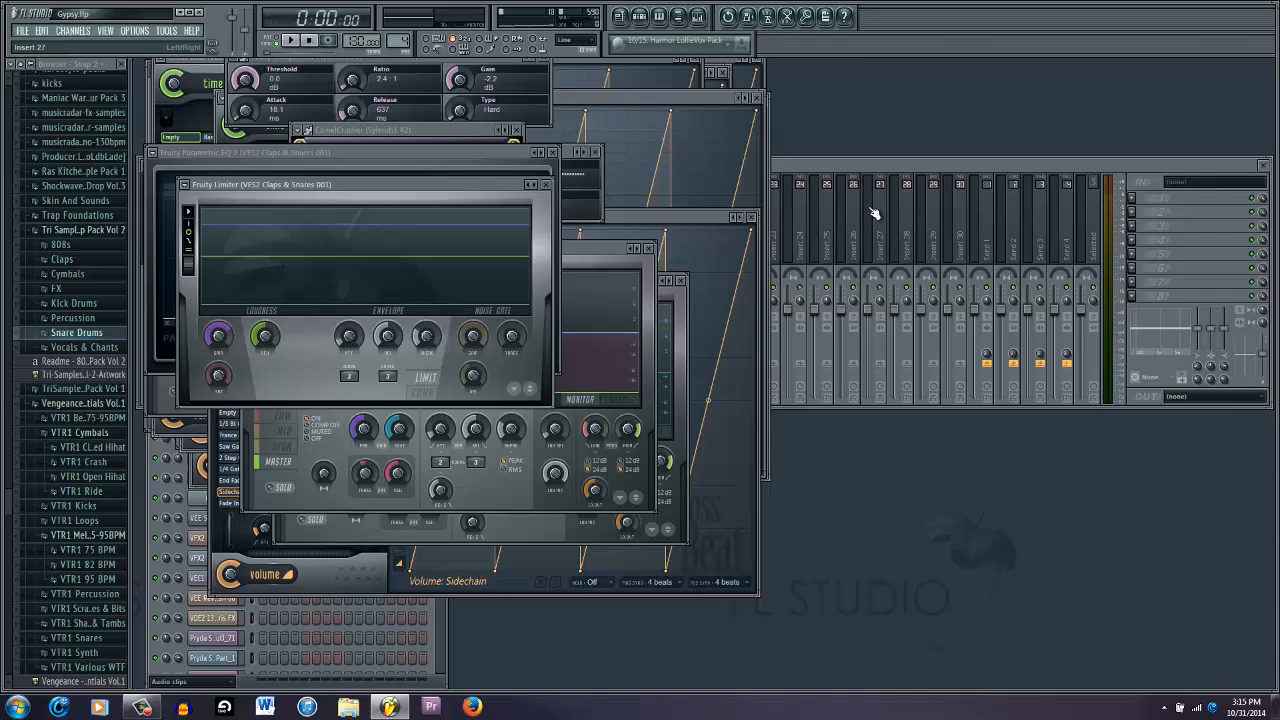
Step: Show the playlist arrangement and move the playback position to bar 33
{"action": "key", "text": "F6"}
{"action": "key", "text": "F6"}
{"action": "key", "text": "F5"}
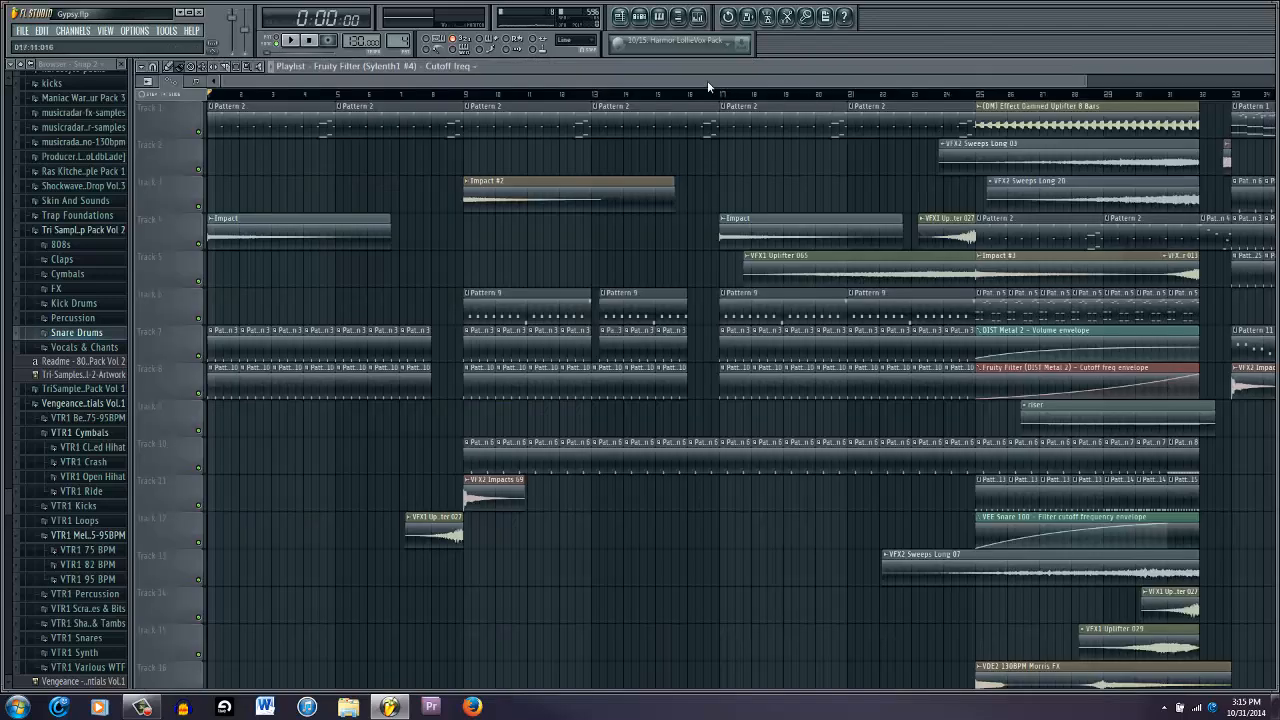
{"action": "left_click_drag", "start_coordinate": [773, 82], "coordinate": [1009, 82]}
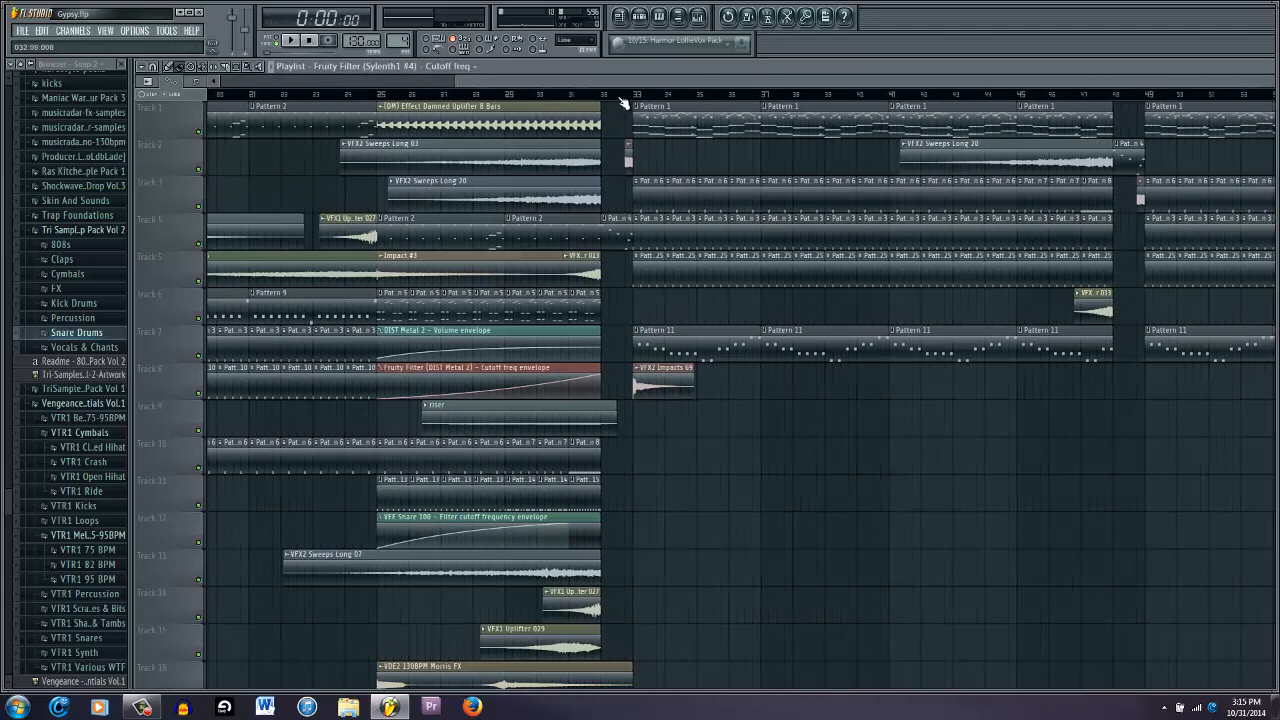
{"action": "left_click", "coordinate": [633, 95]}
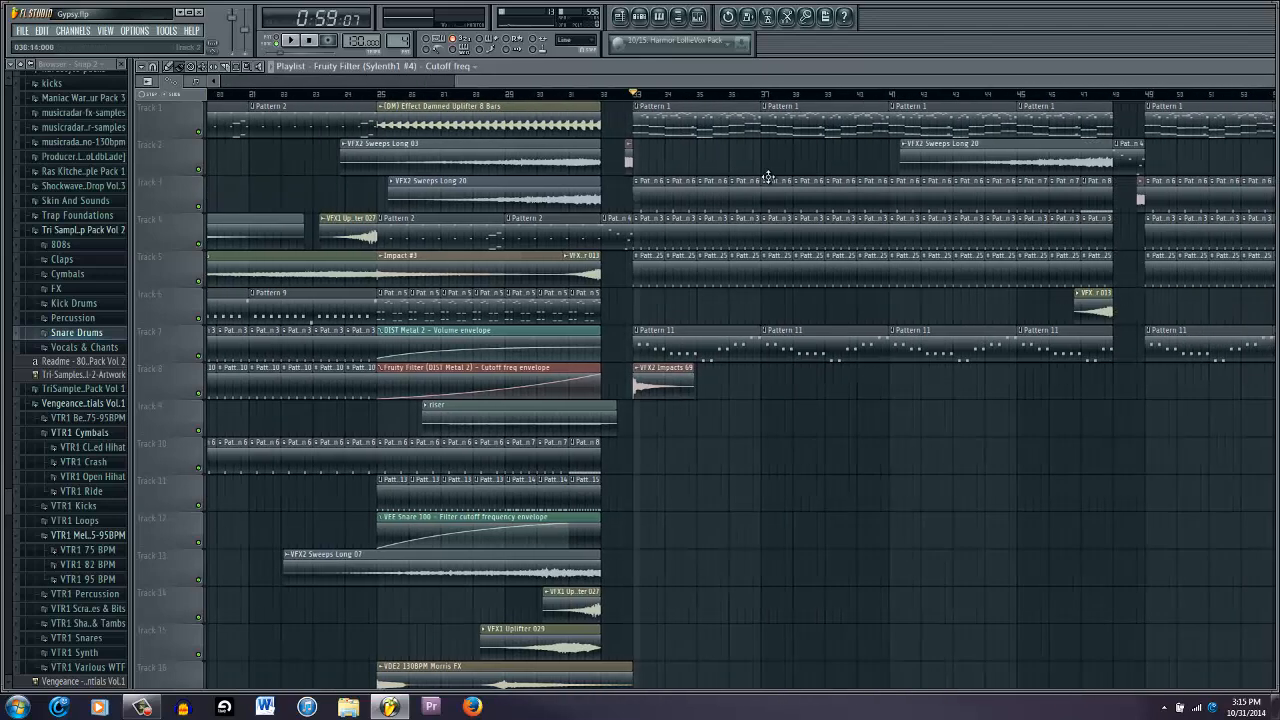
Step: Look over the Pattern 4 channels and the arrangement before and after bar 33
{"action": "key", "text": "F6"}
{"action": "scroll", "coordinate": [392, 190], "scroll_direction": "down", "scroll_amount": 2}
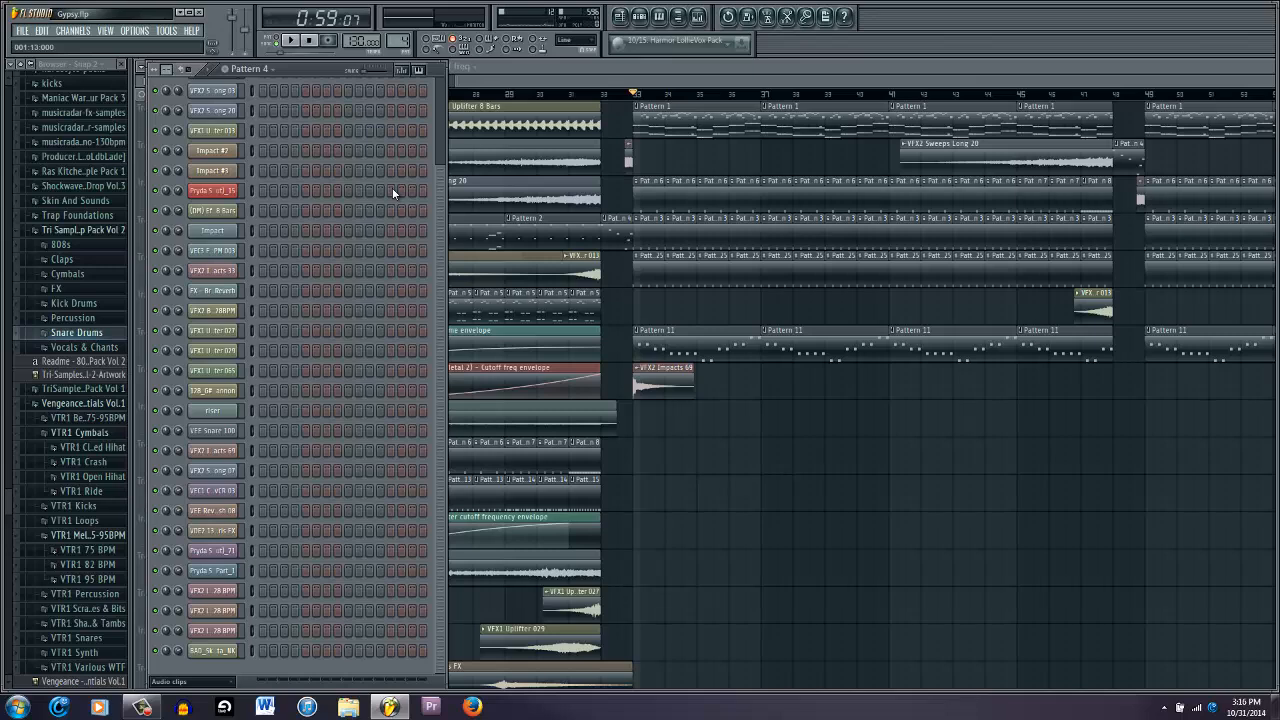
{"action": "left_click", "coordinate": [612, 79]}
{"action": "left_click_drag", "start_coordinate": [504, 82], "coordinate": [251, 43]}
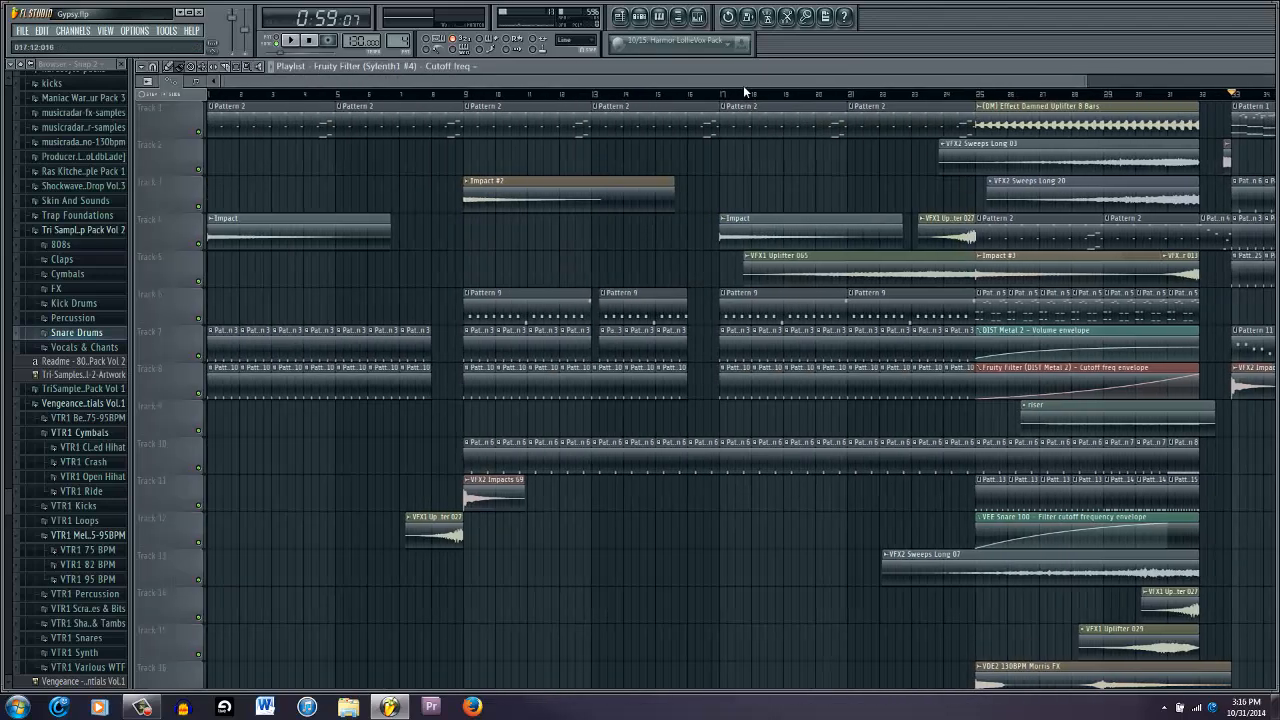
{"action": "left_click_drag", "start_coordinate": [745, 85], "coordinate": [1030, 89]}
{"action": "left_click", "coordinate": [640, 17]}
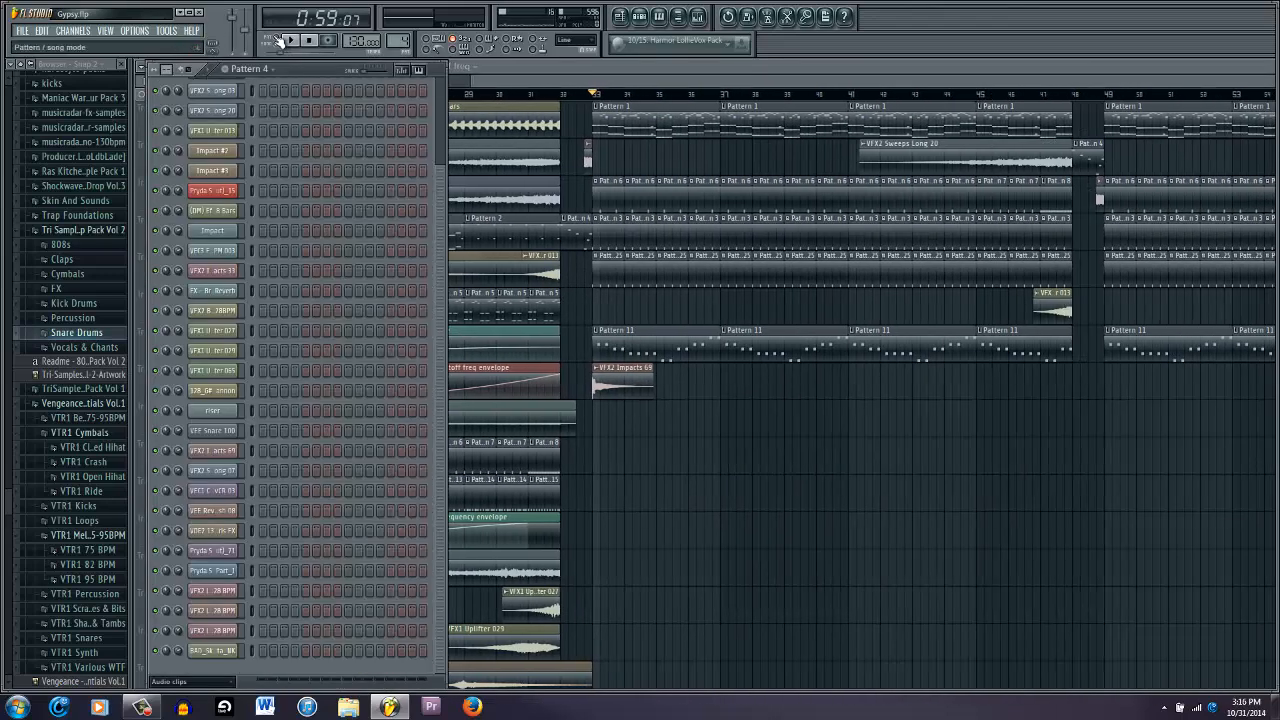
{"action": "left_click", "coordinate": [277, 41]}
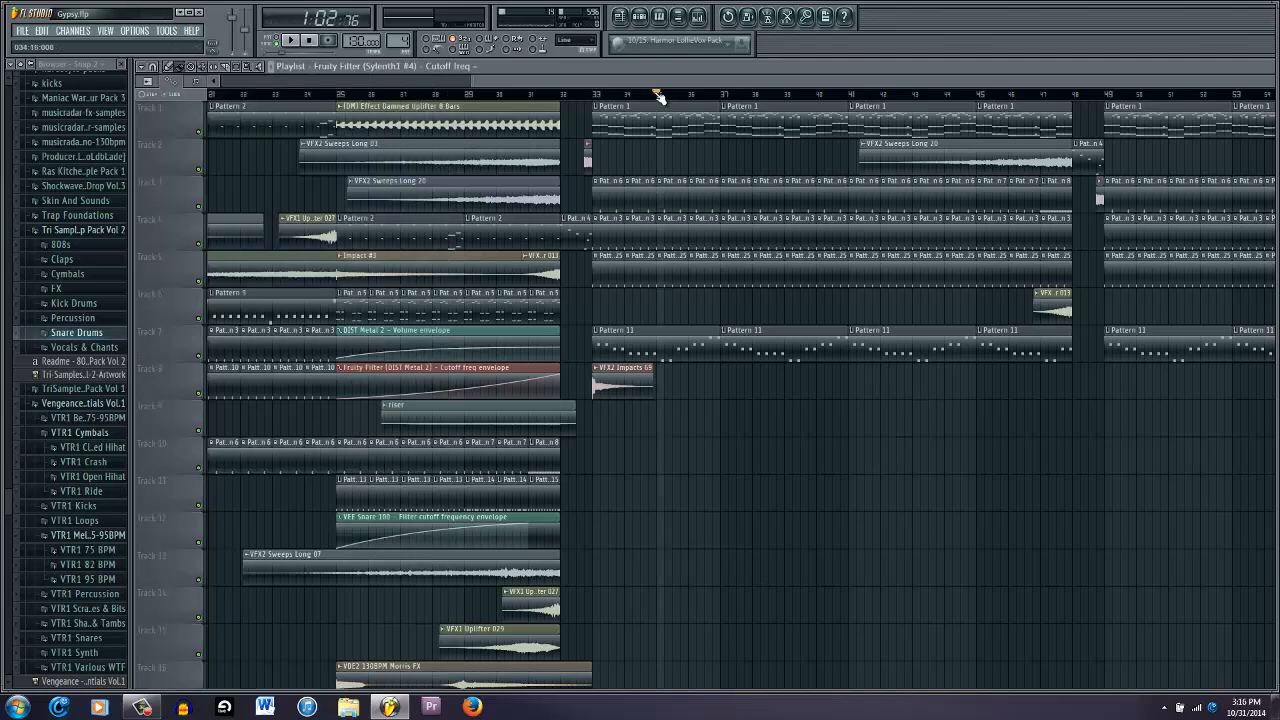
Step: Move the playback position to bar 35 and open Pattern 1's DIST Metal notes in the piano roll
{"action": "left_click", "coordinate": [660, 95]}
{"action": "double_click", "coordinate": [643, 116]}
{"action": "left_click_drag", "start_coordinate": [257, 83], "coordinate": [235, 75]}
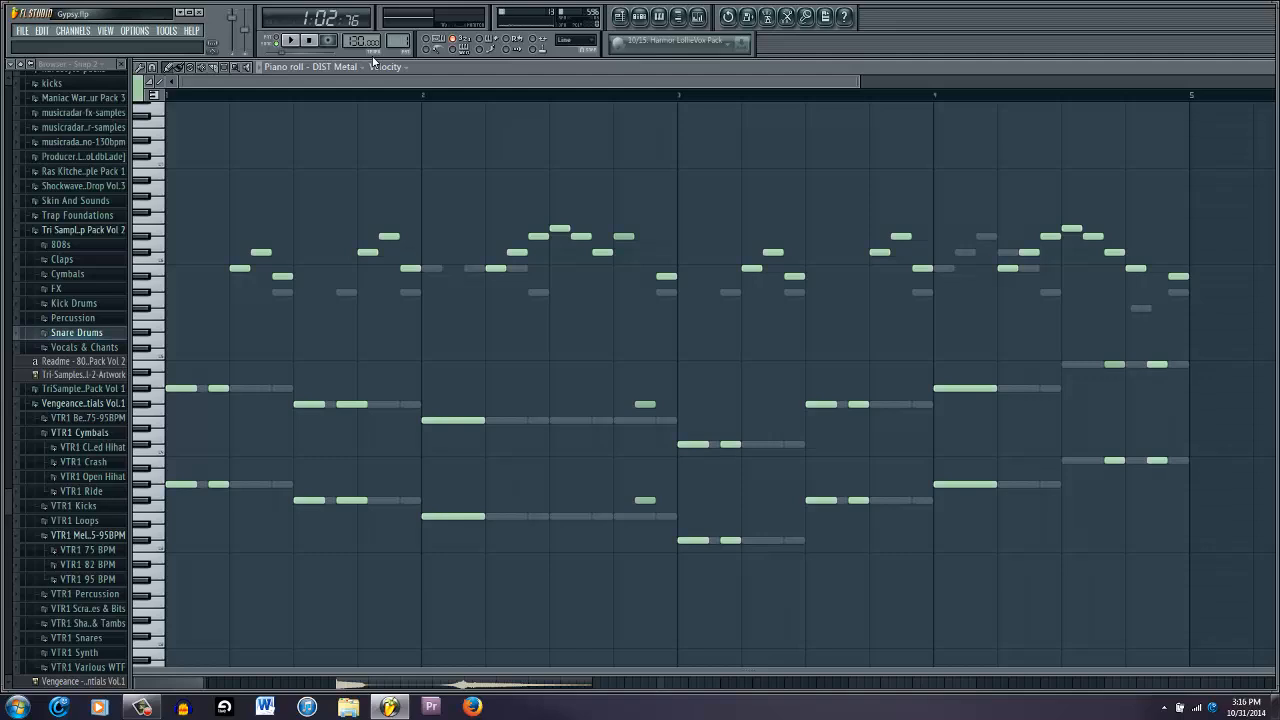
Step: Open the DIST Dire Straits notes of Pattern 1 and switch playback to pattern mode for a test play
{"action": "key", "text": "F6"}
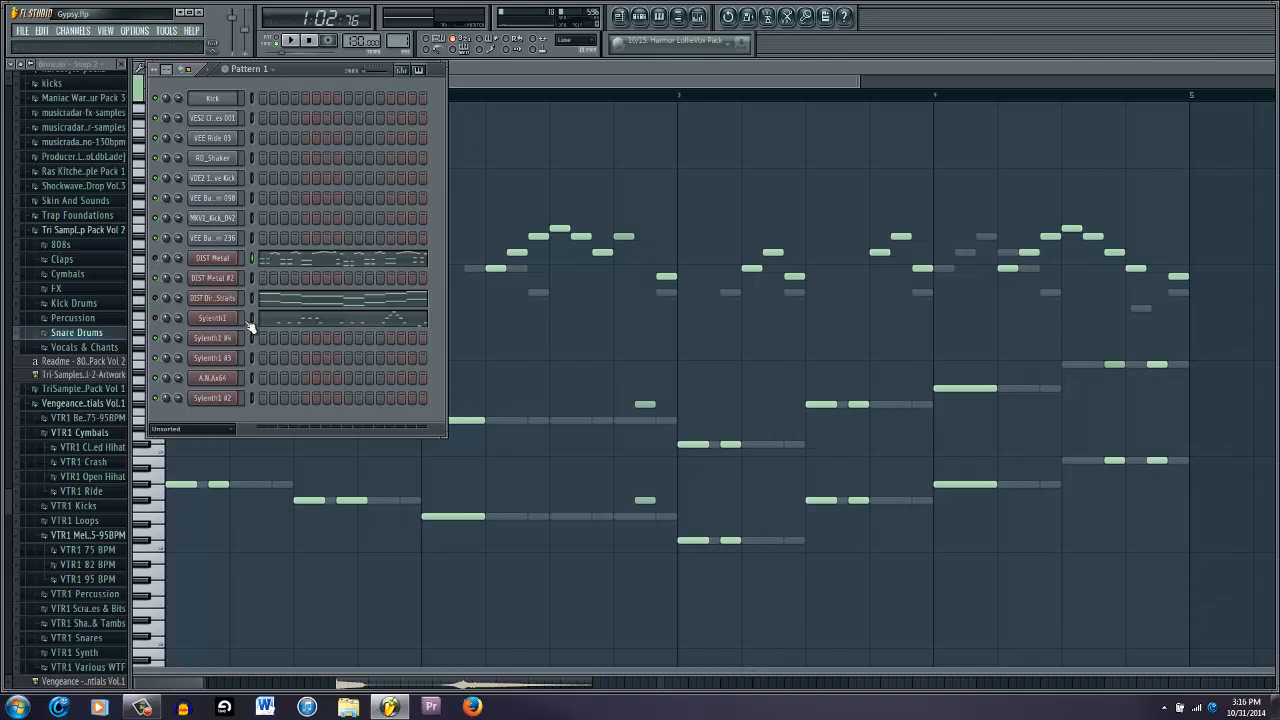
{"action": "left_click", "coordinate": [295, 305]}
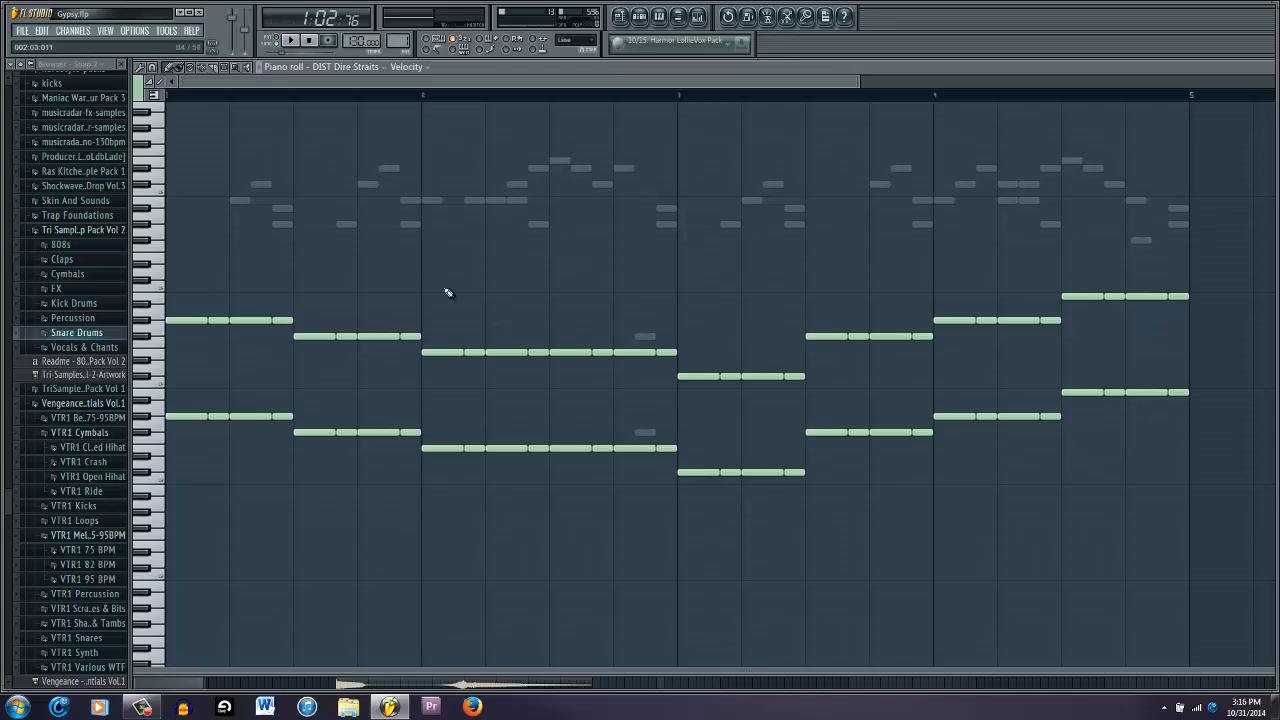
{"action": "key", "text": "space"}
{"action": "left_click", "coordinate": [277, 41]}
{"action": "key", "text": "space"}
{"action": "key", "text": "space"}
Step: Return to the playlist, briefly start and stop playback, and bring up Pattern 1's channels
{"action": "key", "text": "F6"}
{"action": "key", "text": "F5"}
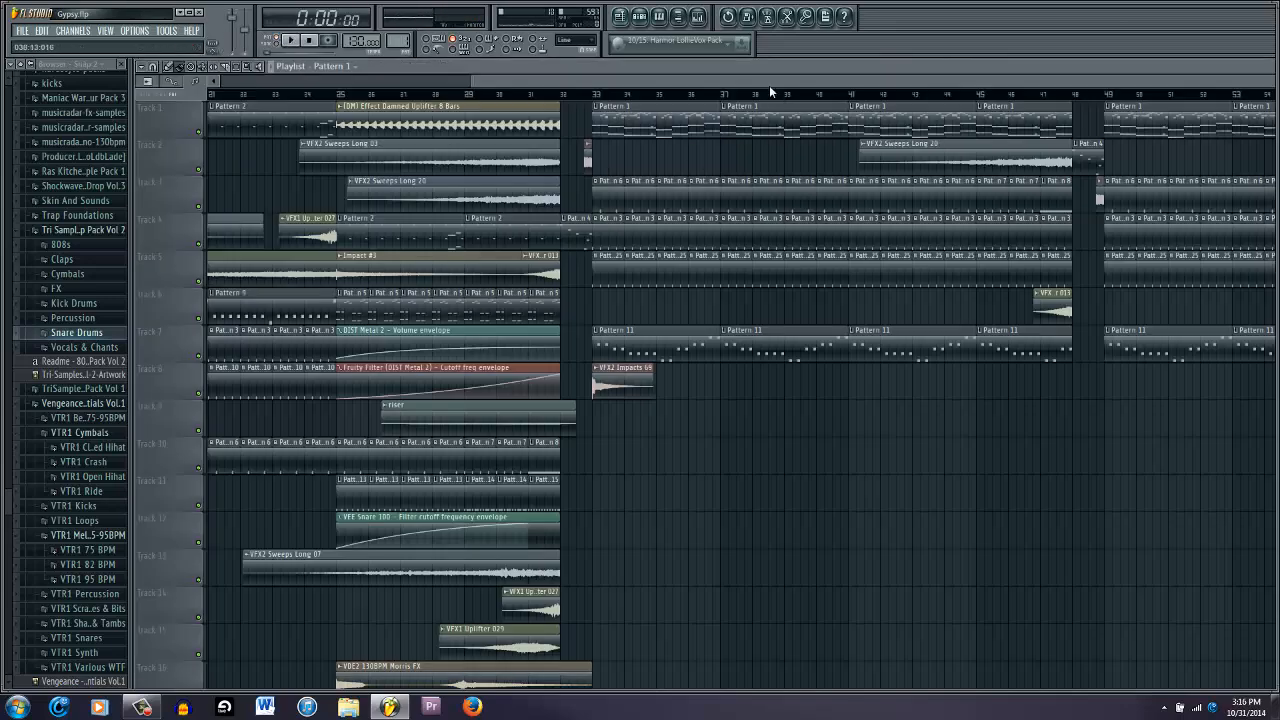
{"action": "left_click", "coordinate": [289, 40]}
{"action": "left_click", "coordinate": [289, 40]}
{"action": "key", "text": "F6"}
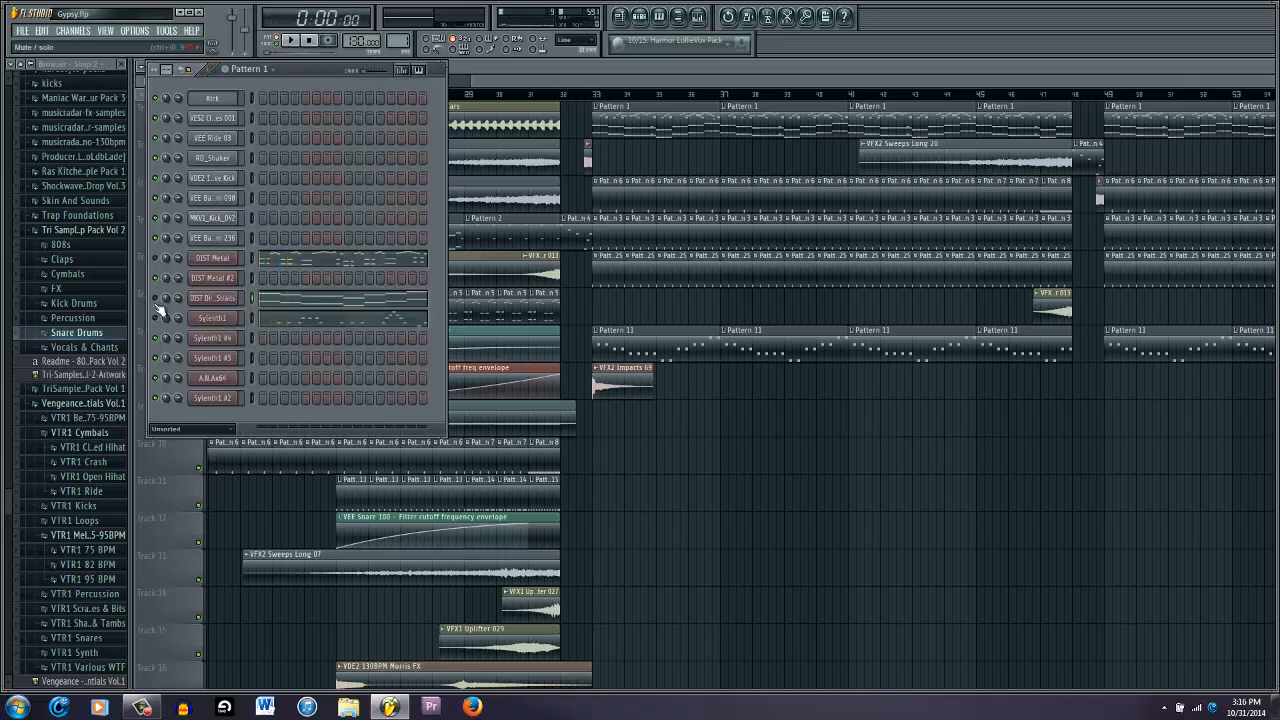
Step: Play Pattern 1 while following the DIST Dire Straits notes in the piano roll, and stop playback
{"action": "key", "text": "space"}
{"action": "key", "text": "space"}
{"action": "left_click", "coordinate": [290, 42]}
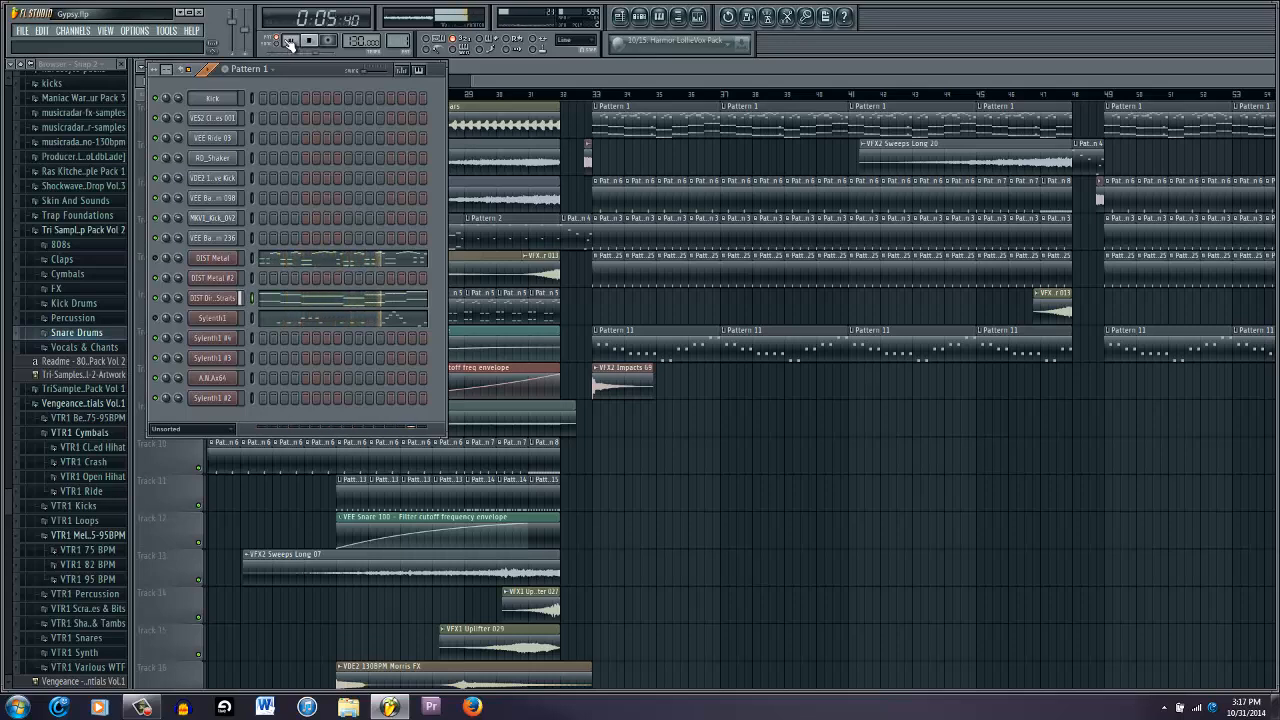
{"action": "left_click", "coordinate": [306, 300]}
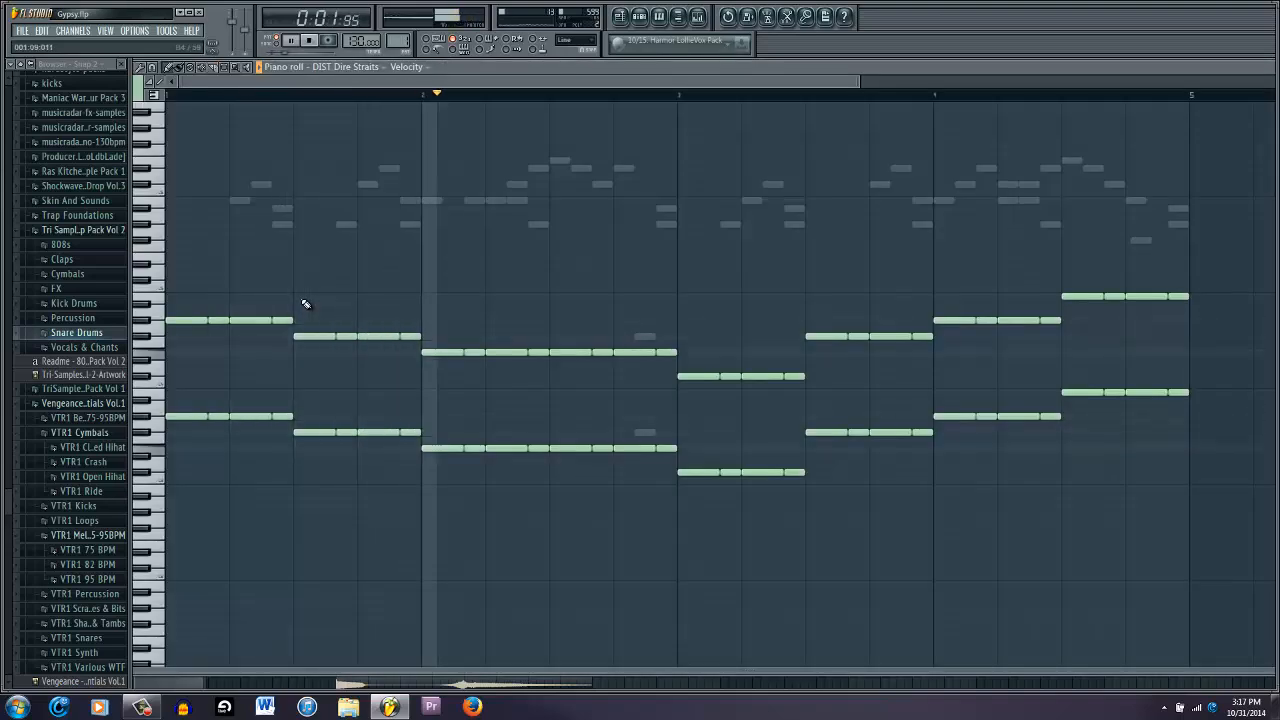
{"action": "key", "text": "space"}
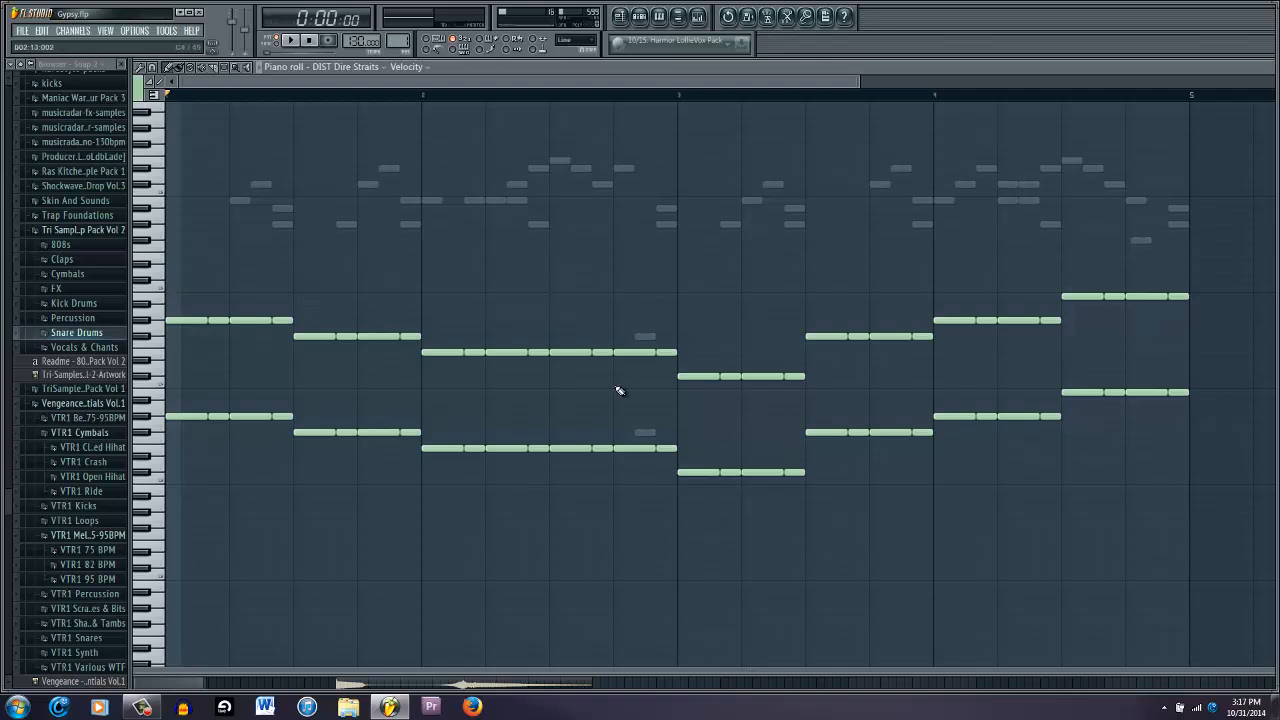
Step: Open the DIST Metal notes in the piano roll and play Pattern 1 to hear the melody
{"action": "key", "text": "F6"}
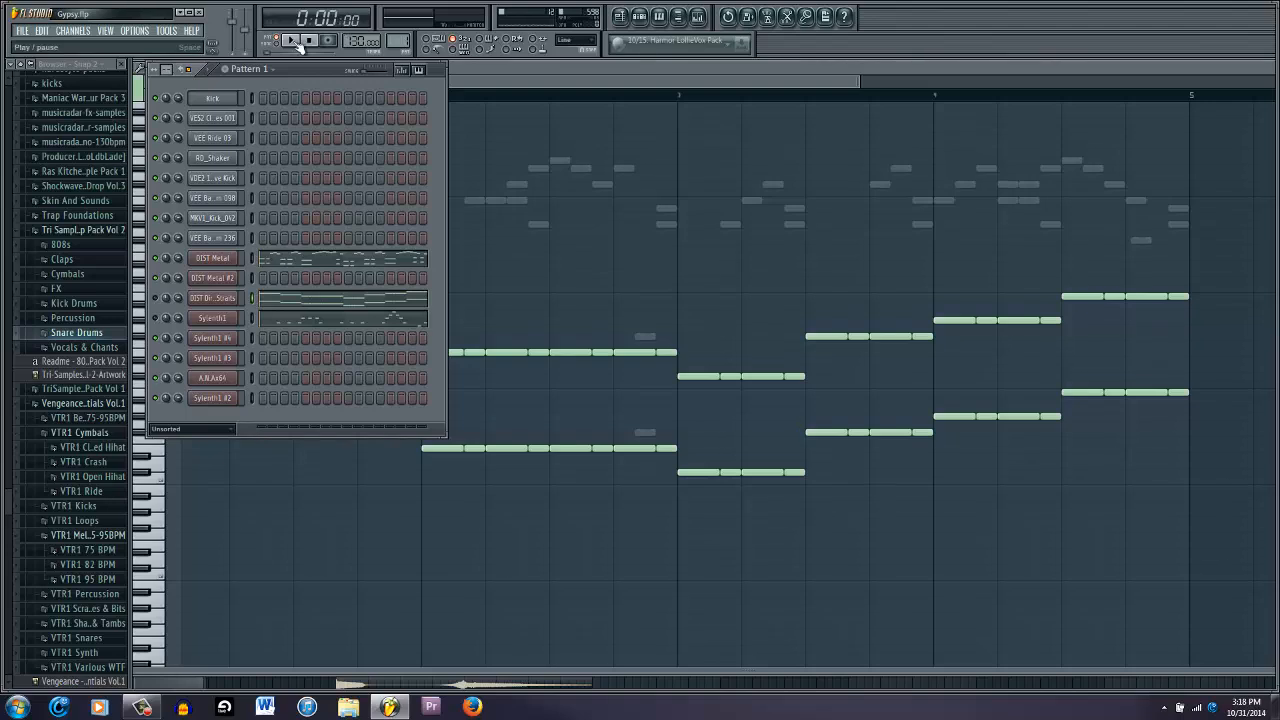
{"action": "left_click", "coordinate": [318, 268]}
{"action": "key", "text": "space"}
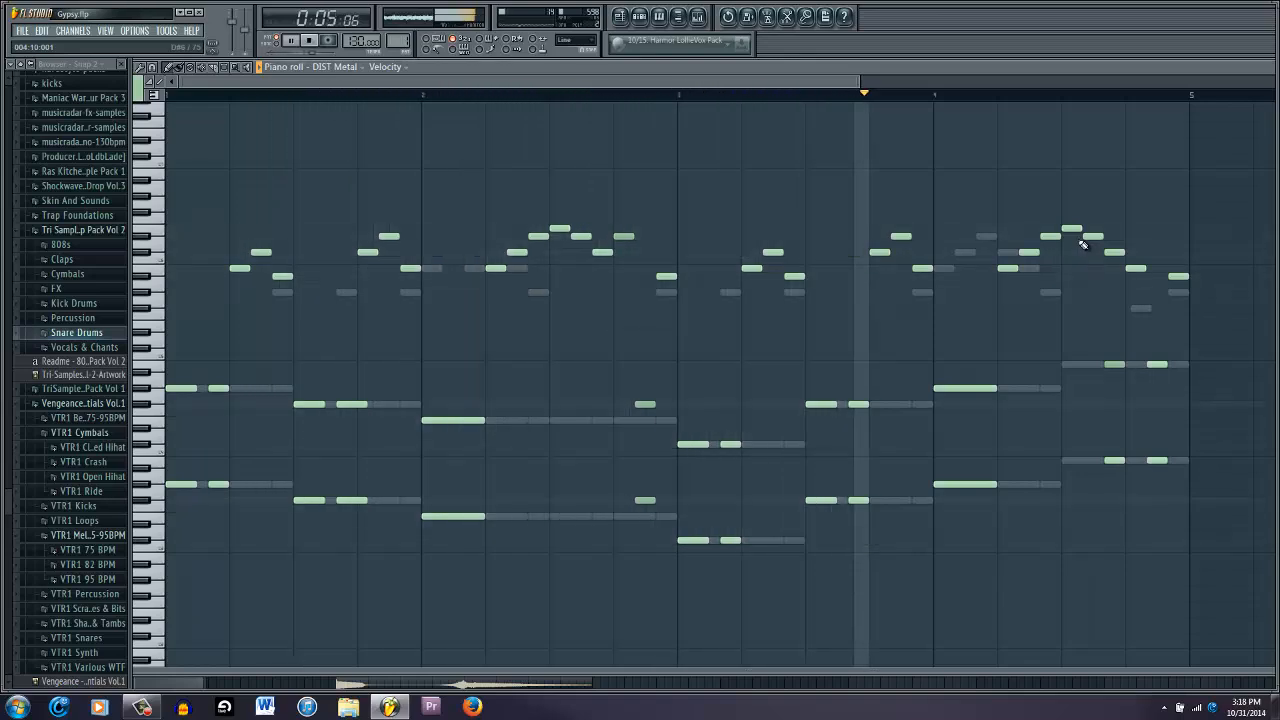
{"action": "key", "text": "space"}
Step: Play Pattern 1 and view the Sylenth1 notes in the piano roll, and stop playback
{"action": "key", "text": "F6"}
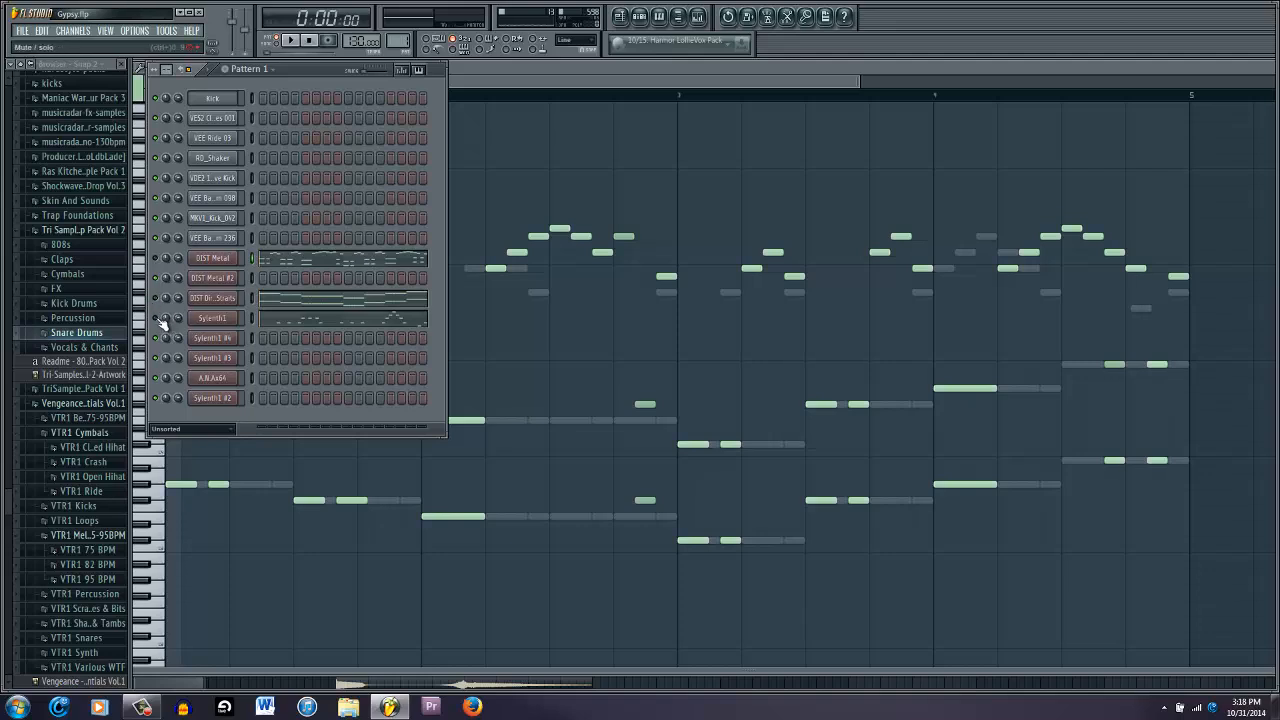
{"action": "key", "text": "space"}
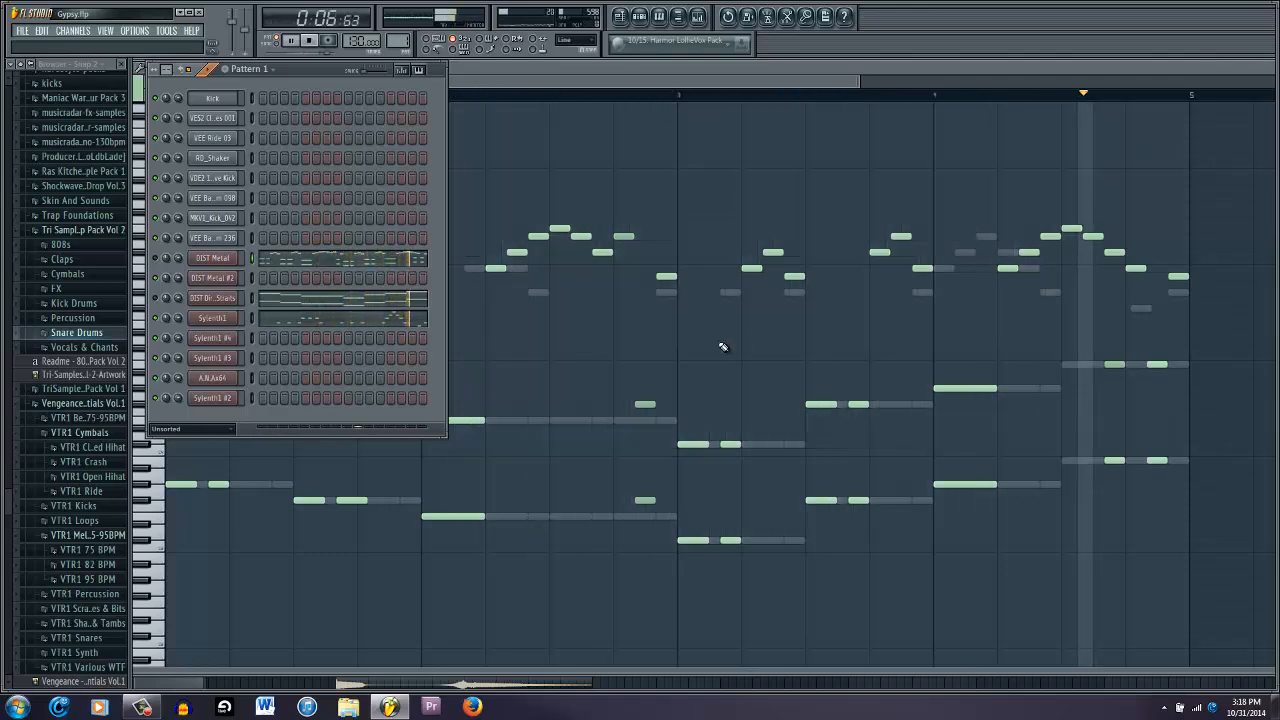
{"action": "left_click", "coordinate": [388, 322]}
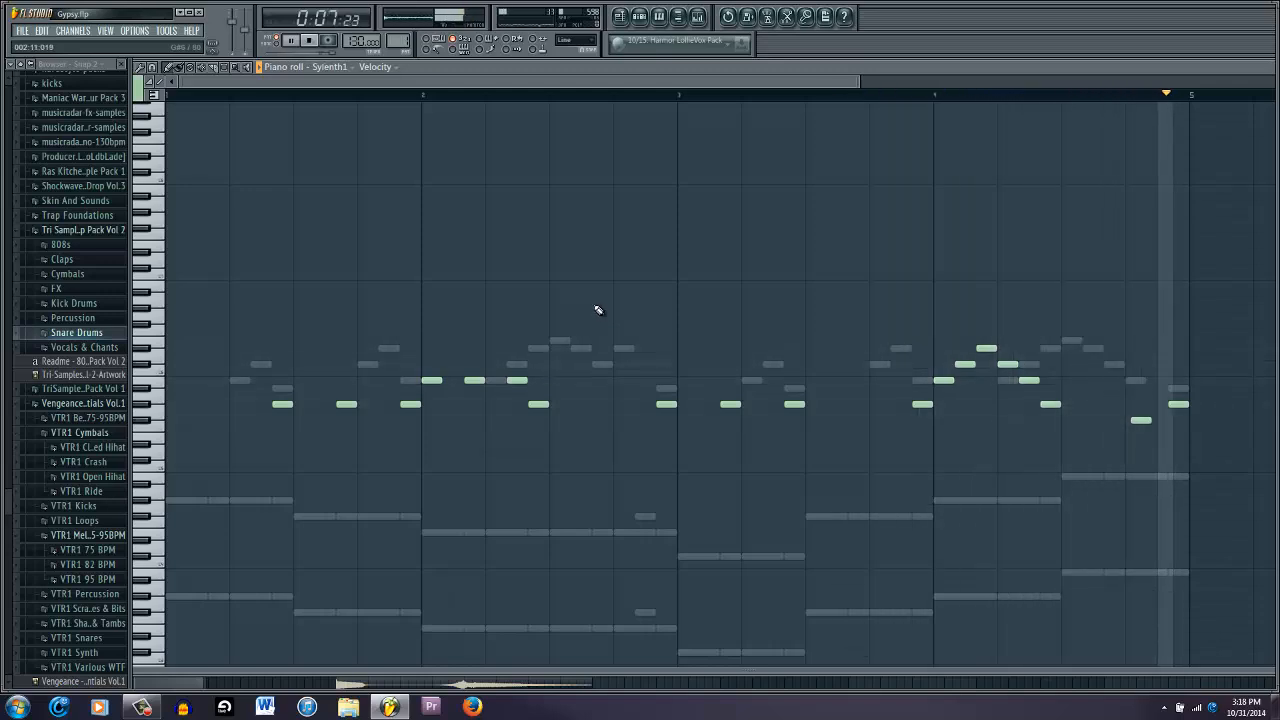
{"action": "key", "text": "space"}
Step: Listen to Pattern 1 with its channels in view, and return to the playlist and stop playback
{"action": "key", "text": "F6"}
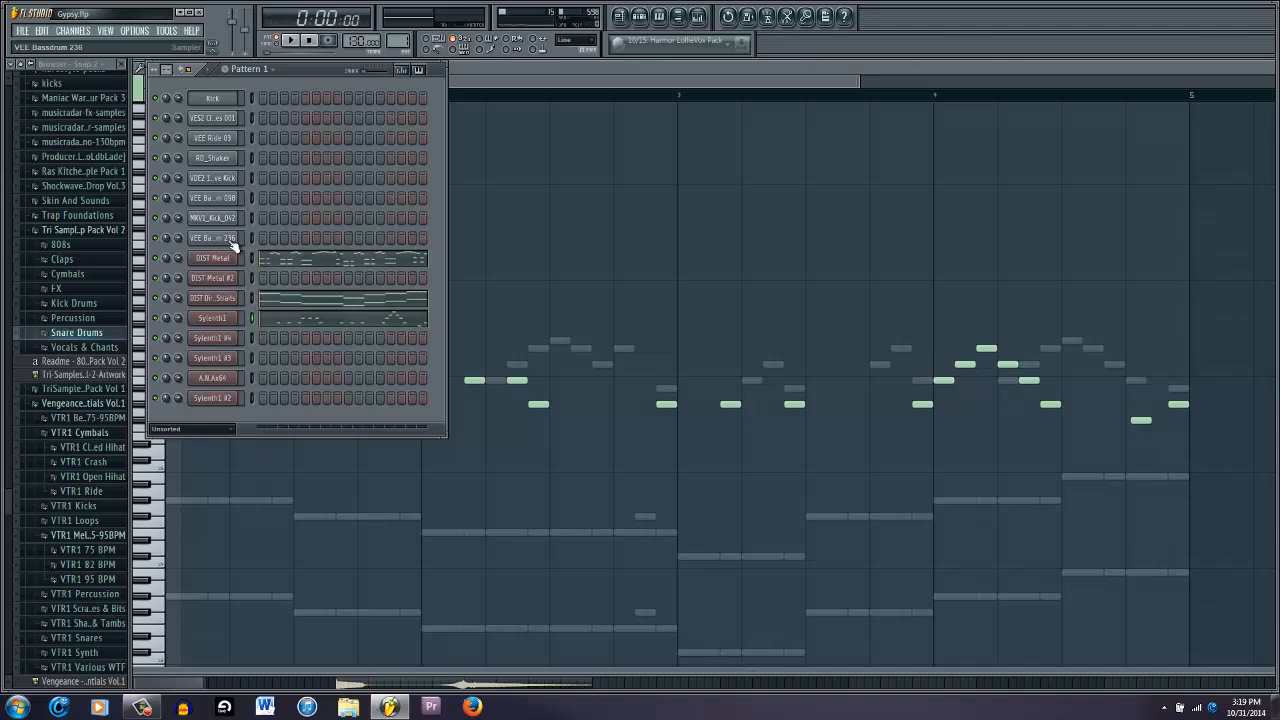
{"action": "key", "text": "space"}
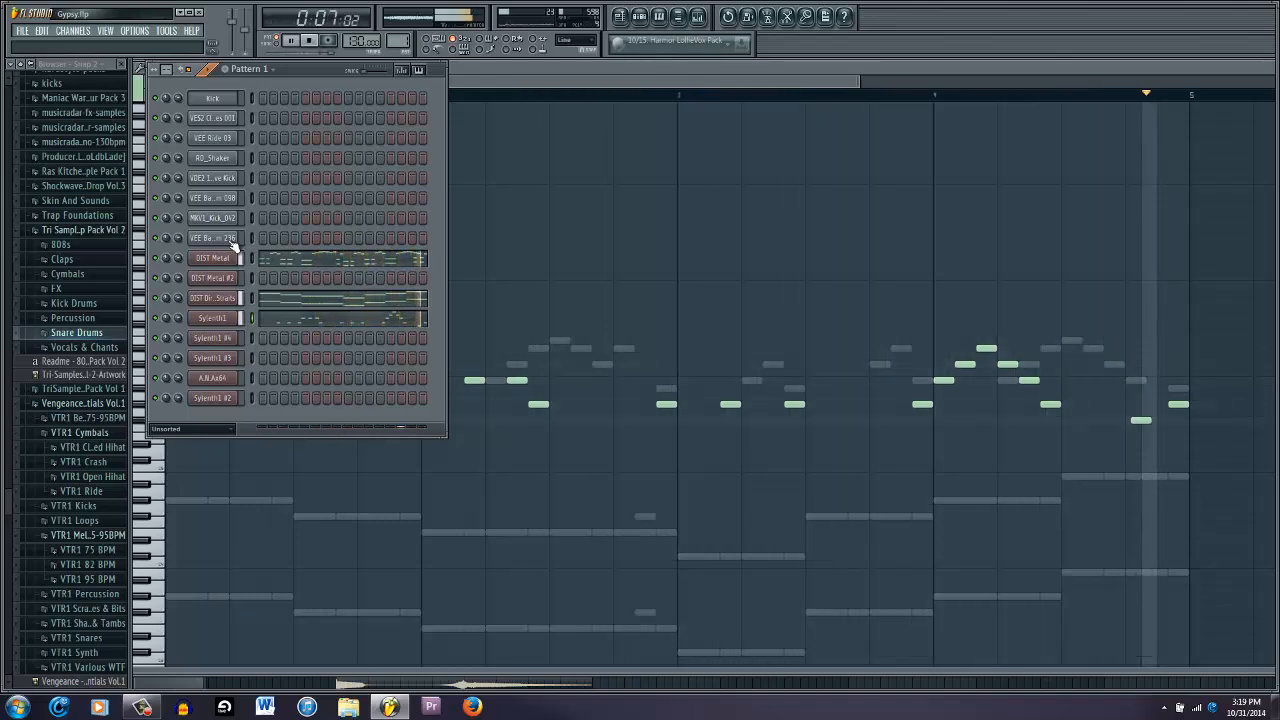
{"action": "key", "text": "F6"}
{"action": "key", "text": "F6"}
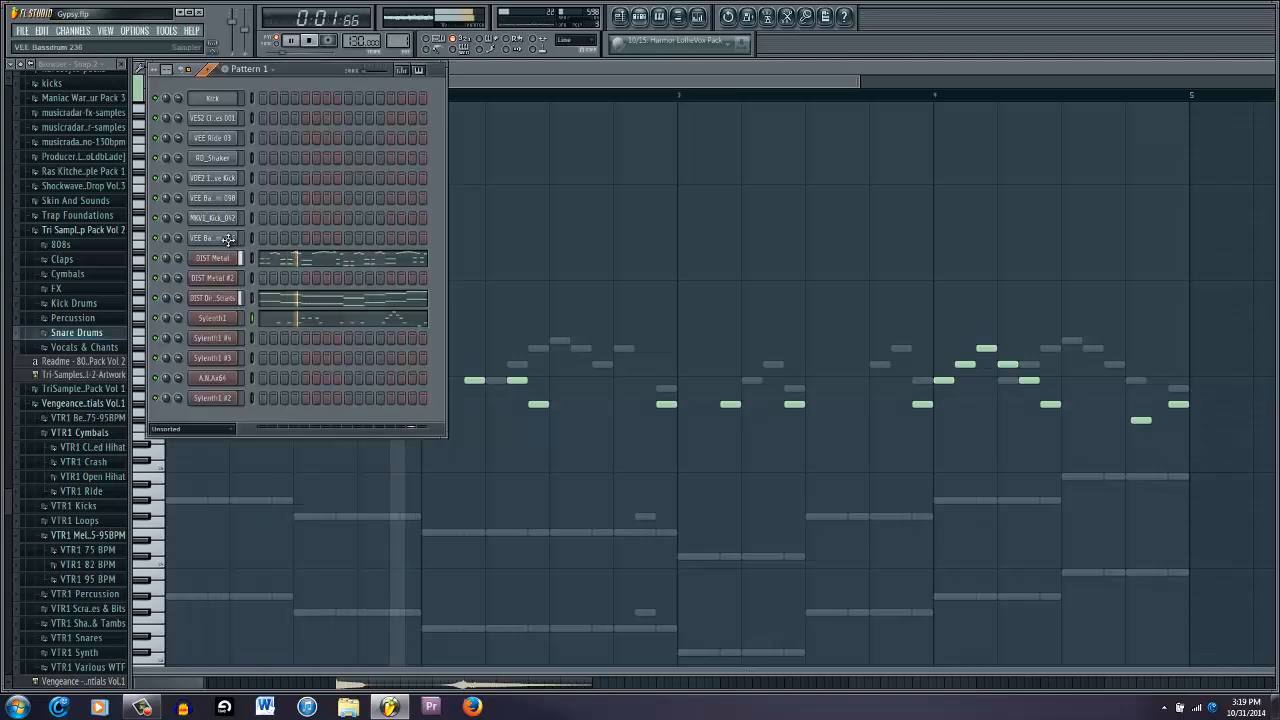
{"action": "key", "text": "F5"}
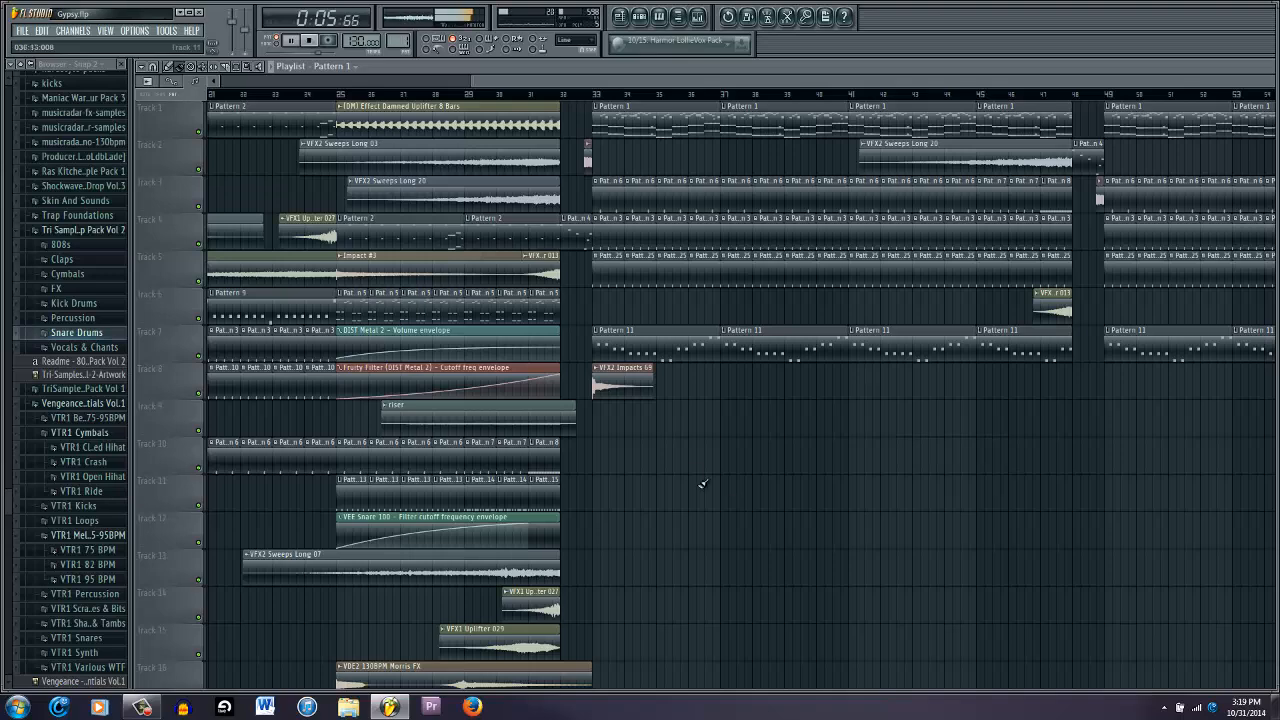
{"action": "key", "text": "space"}
Step: Open the recent project Cashmere Cat.flp without saving the changes to Gypsy.flp
{"action": "key", "text": "F6"}
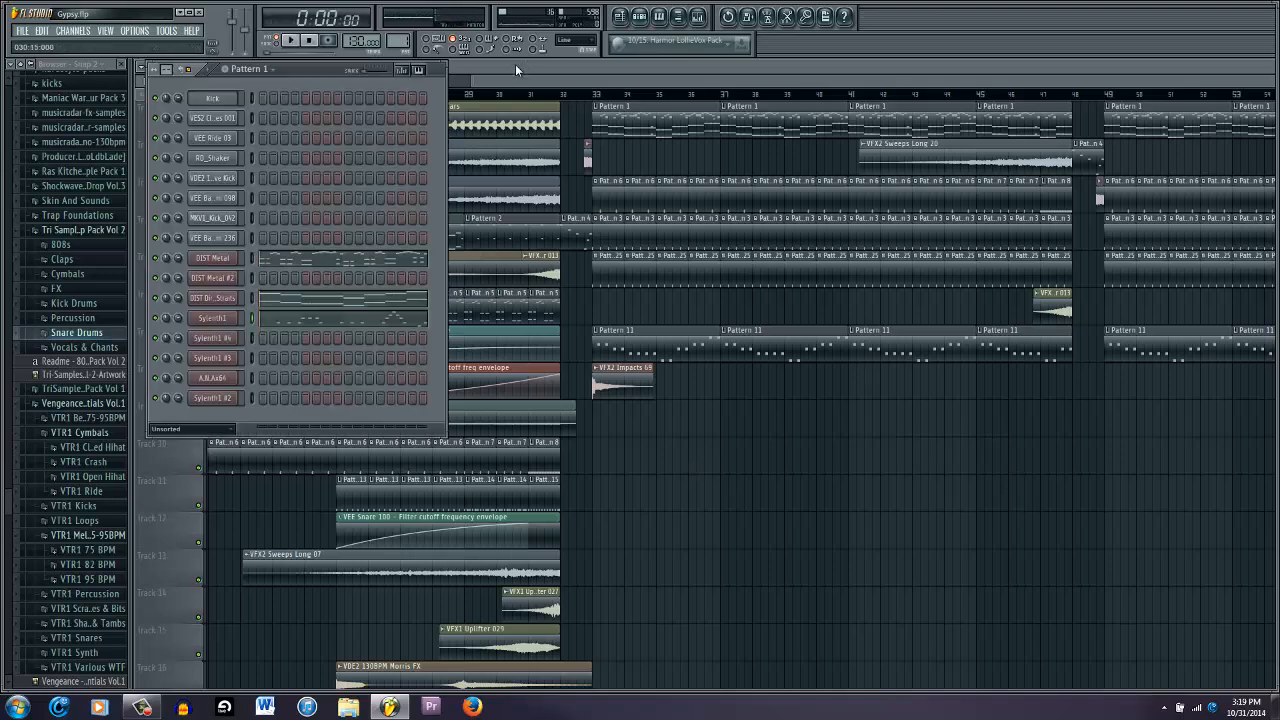
{"action": "left_click_drag", "start_coordinate": [506, 79], "coordinate": [173, 74]}
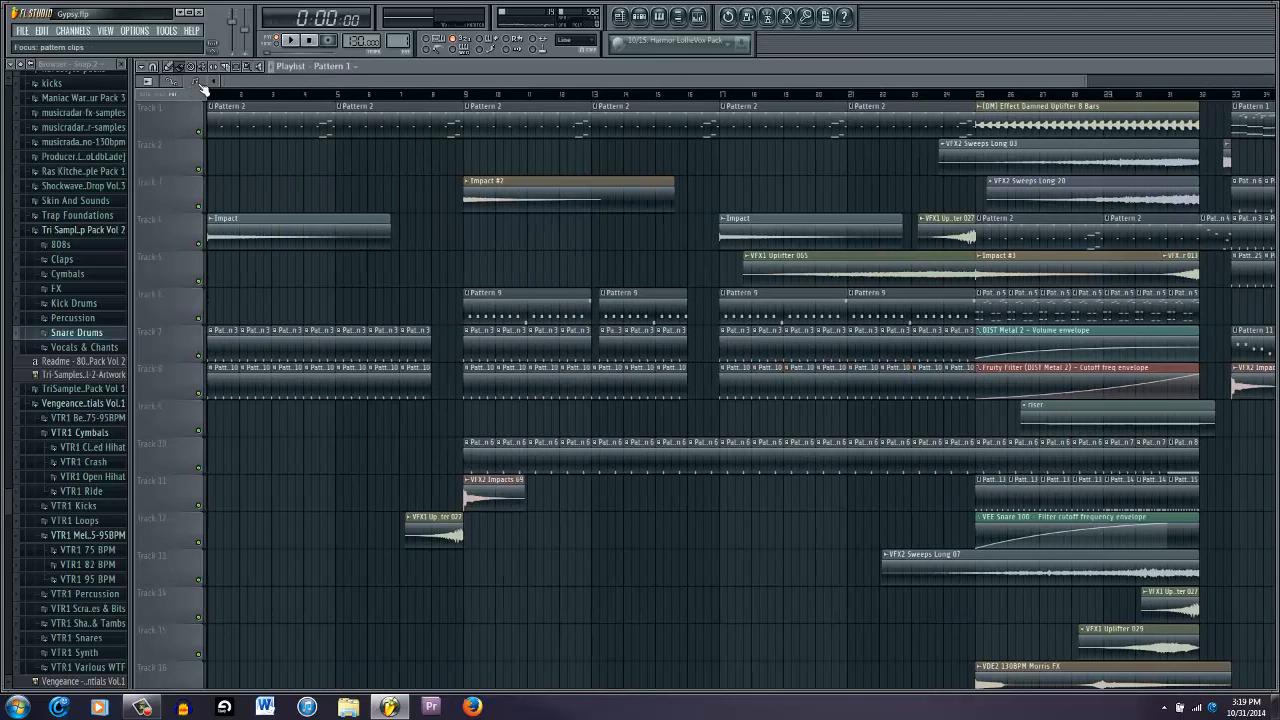
{"action": "left_click", "coordinate": [22, 31]}
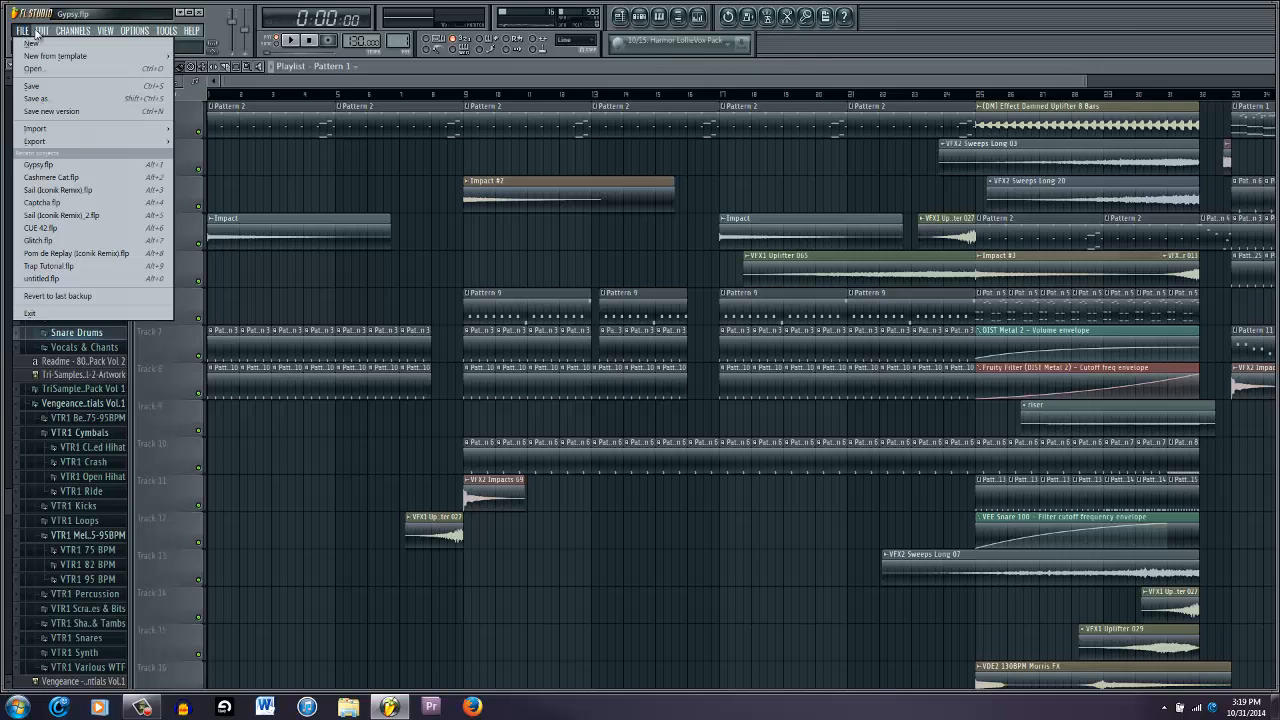
{"action": "left_click", "coordinate": [68, 178]}
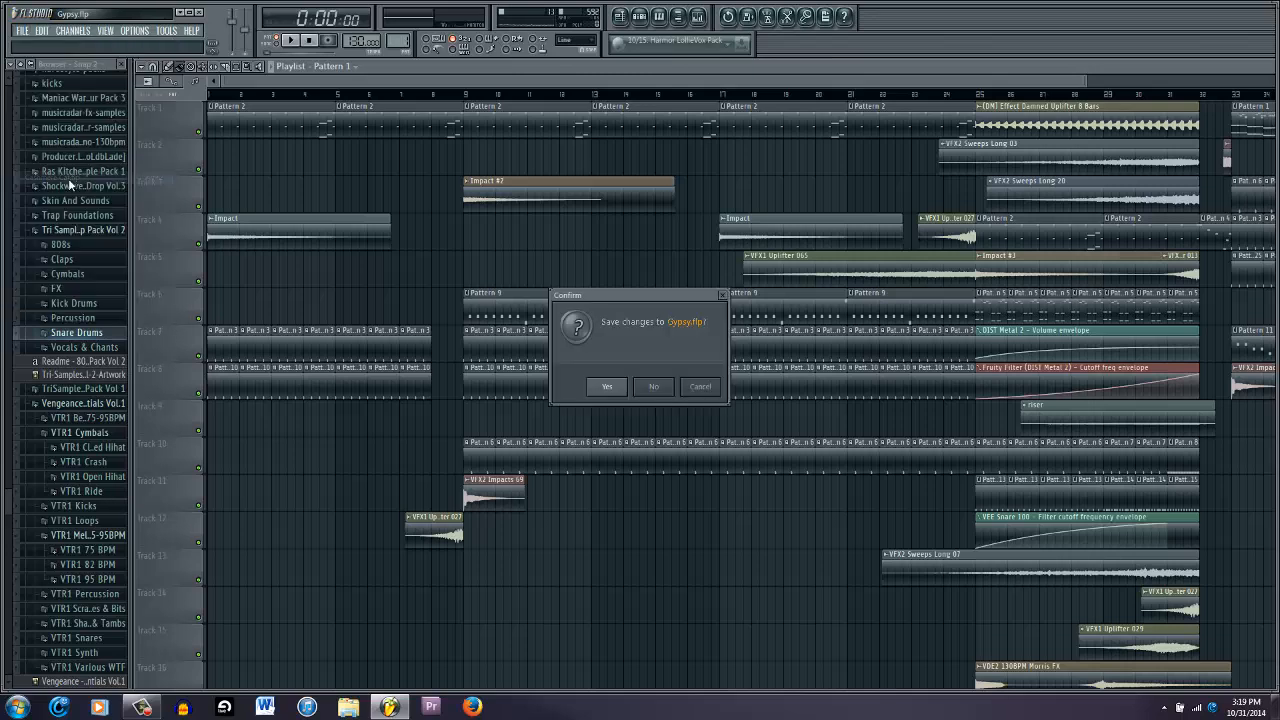
{"action": "left_click", "coordinate": [652, 387]}
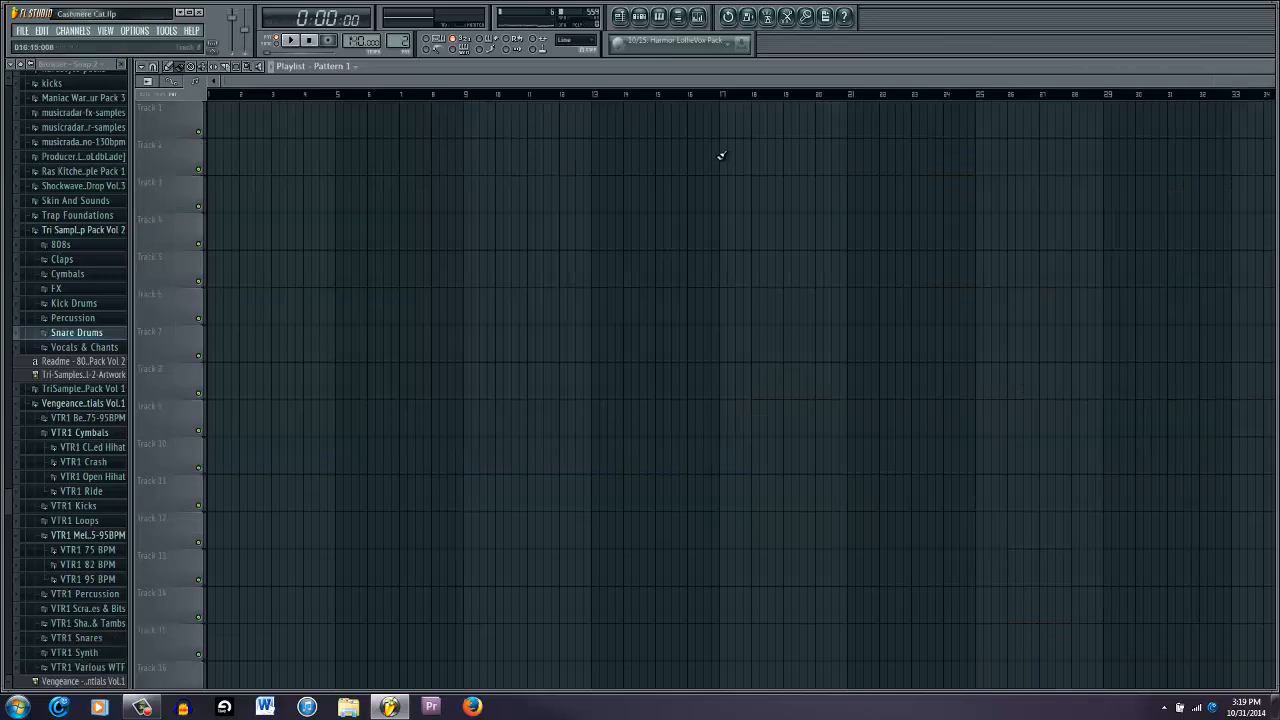
Step: View the Massive chord notes of Pattern 2 in the piano roll
{"action": "key", "text": "F6"}
{"action": "key", "text": "F6"}
{"action": "key", "text": "F6"}
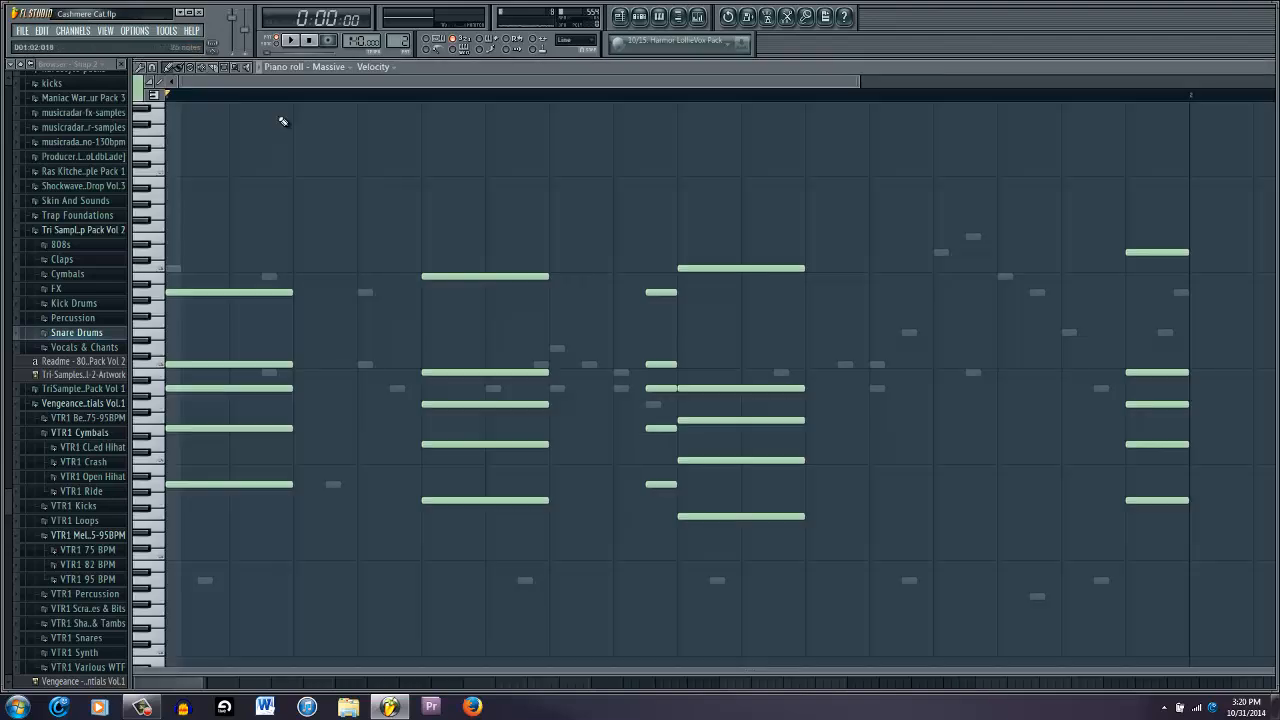
{"action": "left_click", "coordinate": [280, 122]}
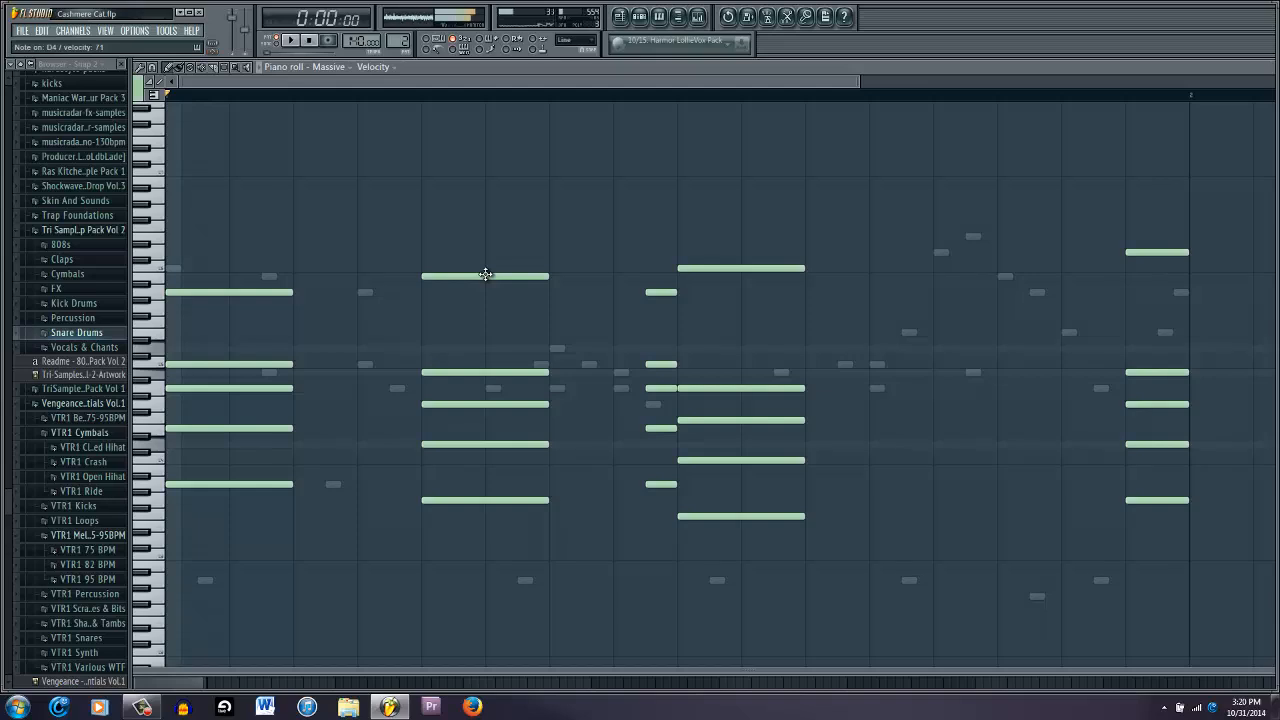
Step: Bring up Pattern 2's channels, play the pattern briefly, and stop playback
{"action": "key", "text": "F6"}
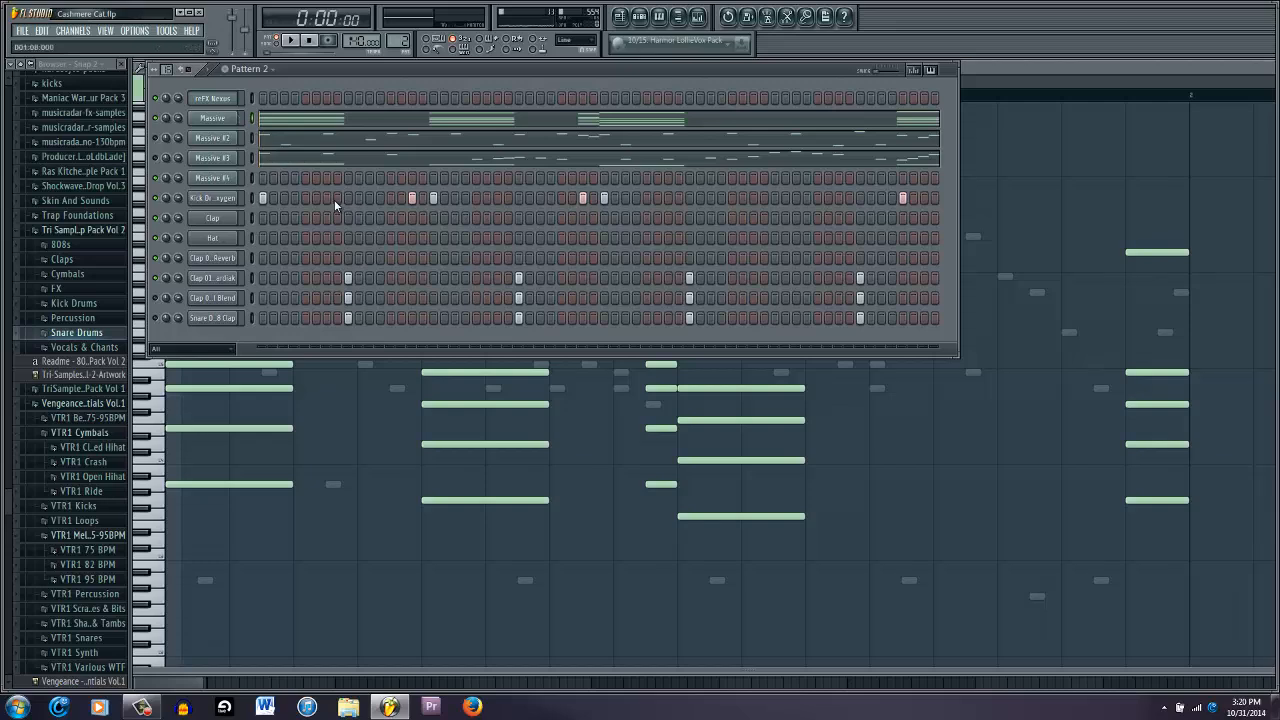
{"action": "key", "text": "space"}
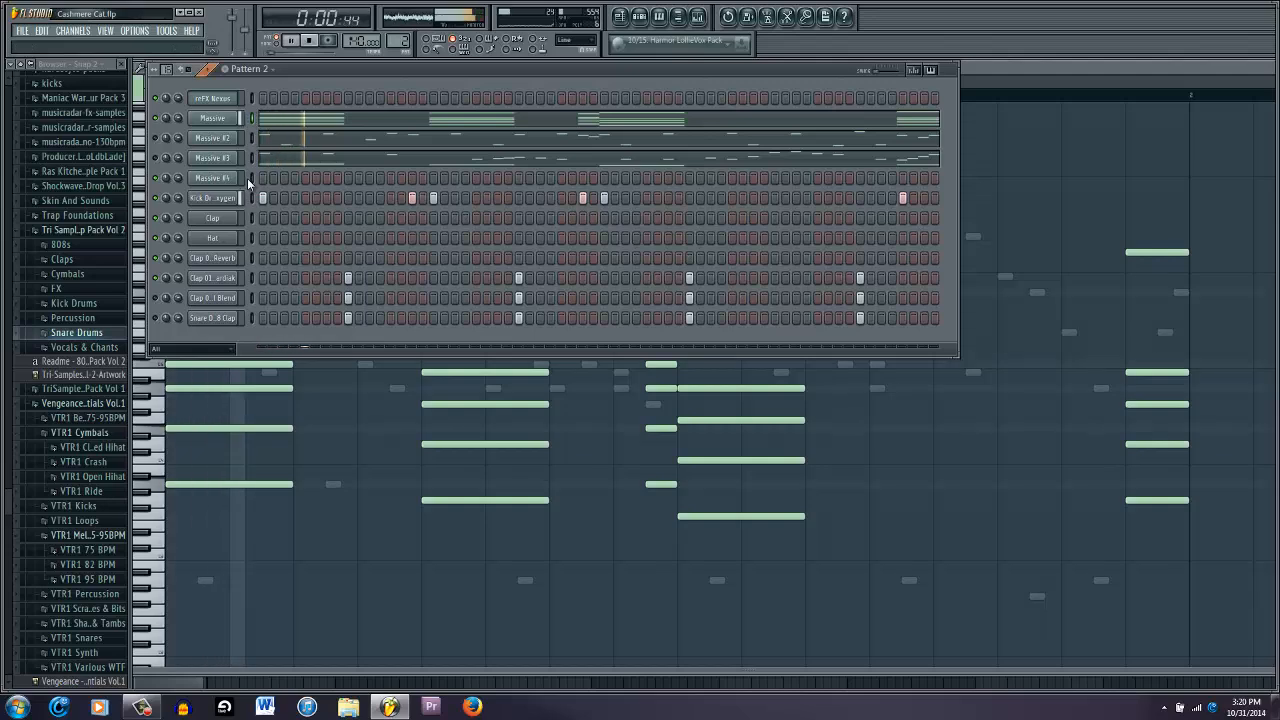
{"action": "key", "text": "space"}
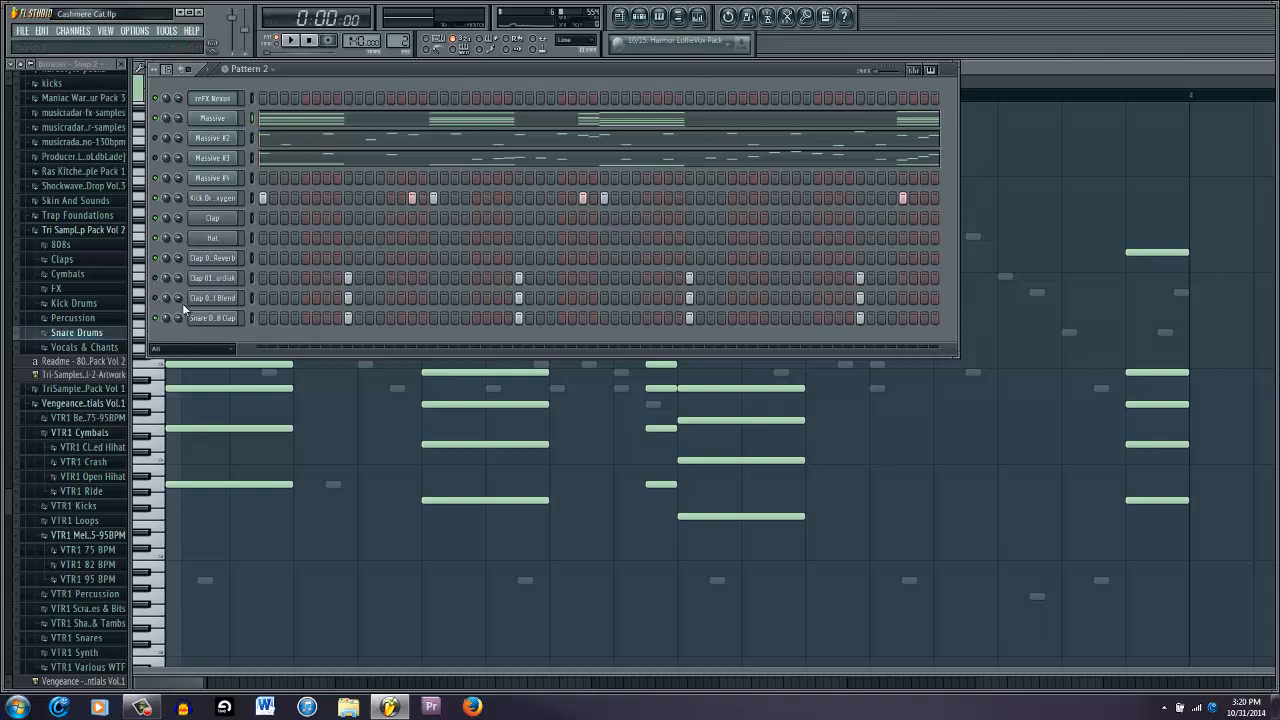
Step: Open the reFX Nexus instrument, switch to Pattern 1, and show its Nexus notes in the piano roll
{"action": "left_click", "coordinate": [224, 99]}
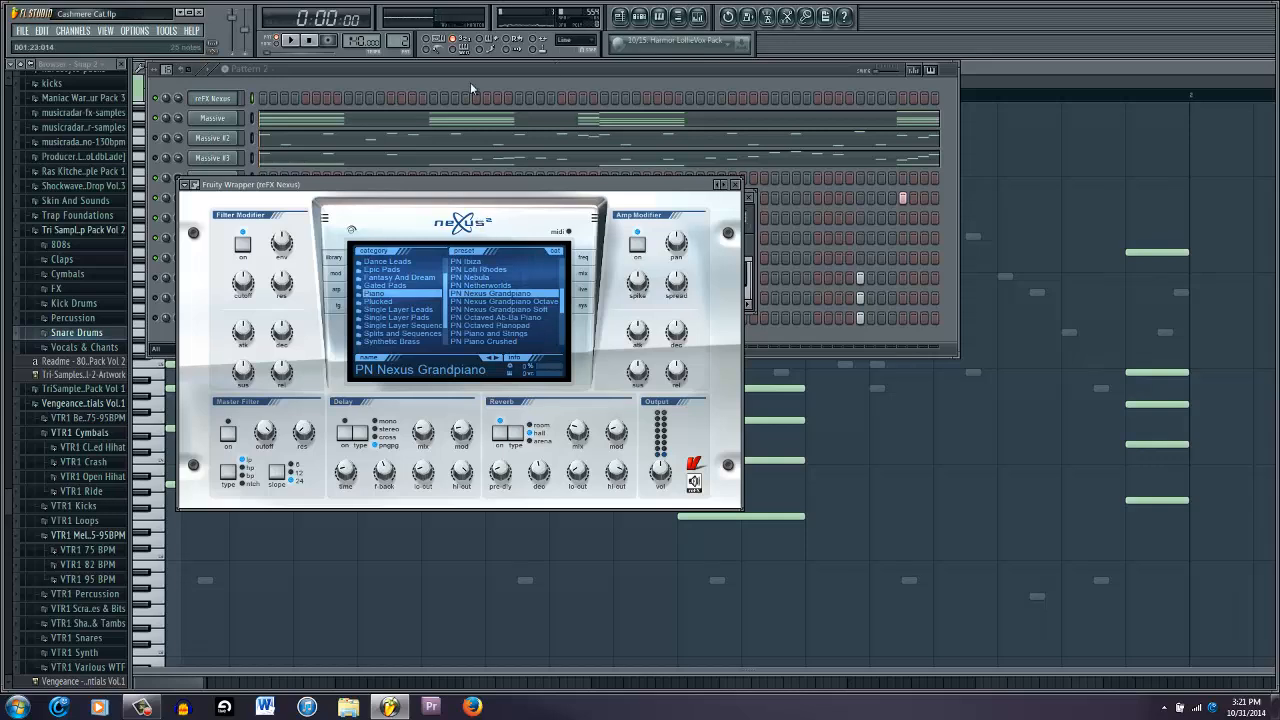
{"action": "left_click_drag", "start_coordinate": [398, 43], "coordinate": [396, 50]}
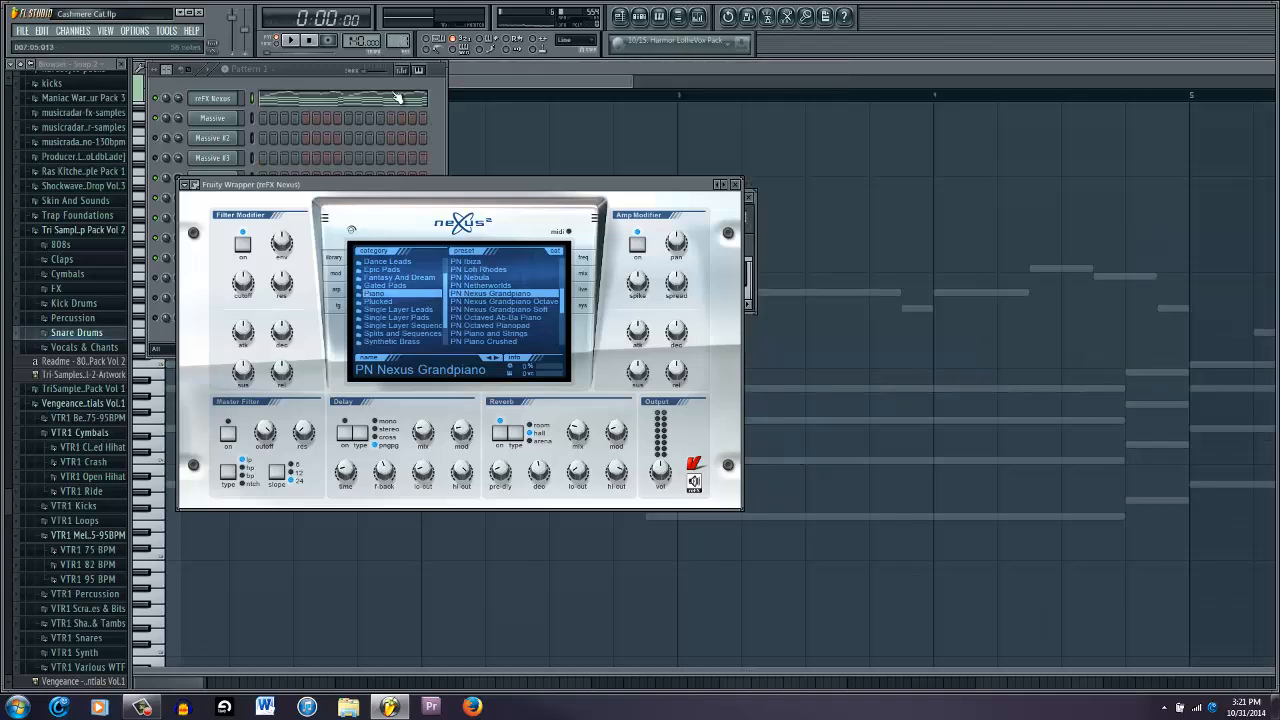
{"action": "left_click", "coordinate": [396, 97]}
{"action": "scroll", "coordinate": [623, 340], "scroll_direction": "down", "scroll_amount": 4}
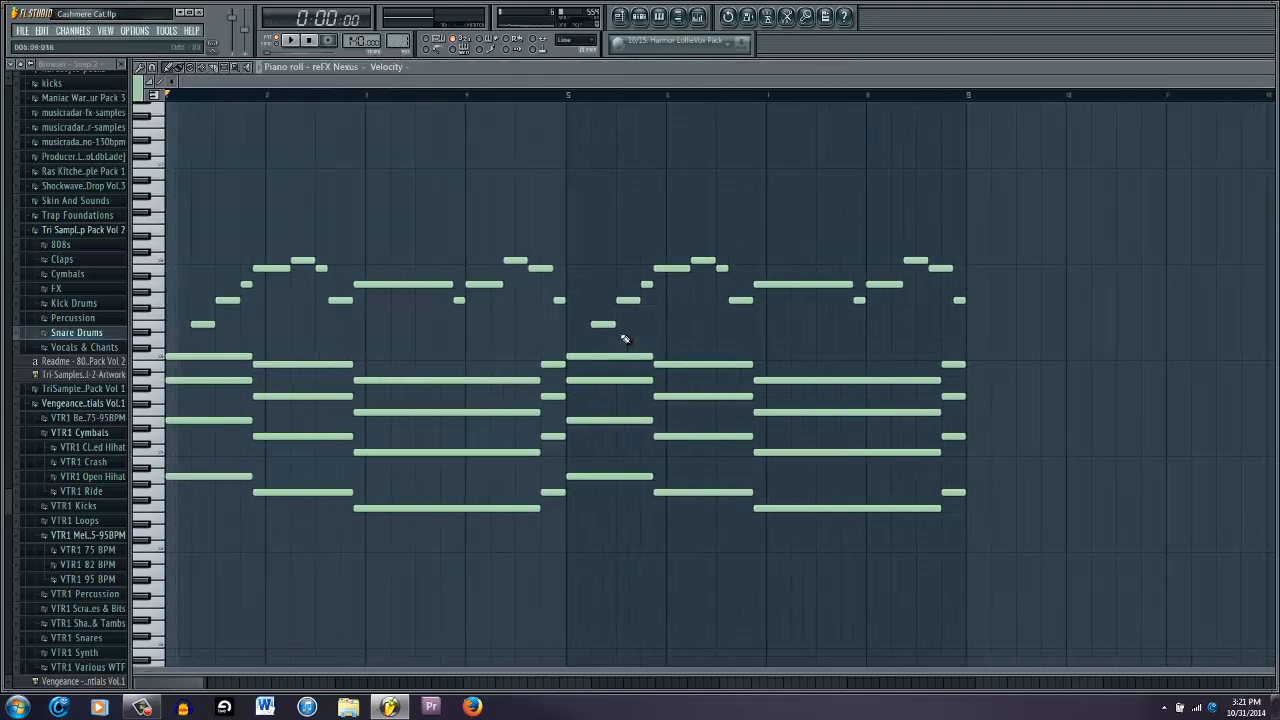
Step: Highlight the melody notes above the chords, enlarge the note velocity area, and clear the note selection
{"action": "left_click_drag", "start_coordinate": [982, 336], "coordinate": [163, 209]}
{"action": "scroll", "coordinate": [602, 519], "scroll_direction": "down", "scroll_amount": 3}
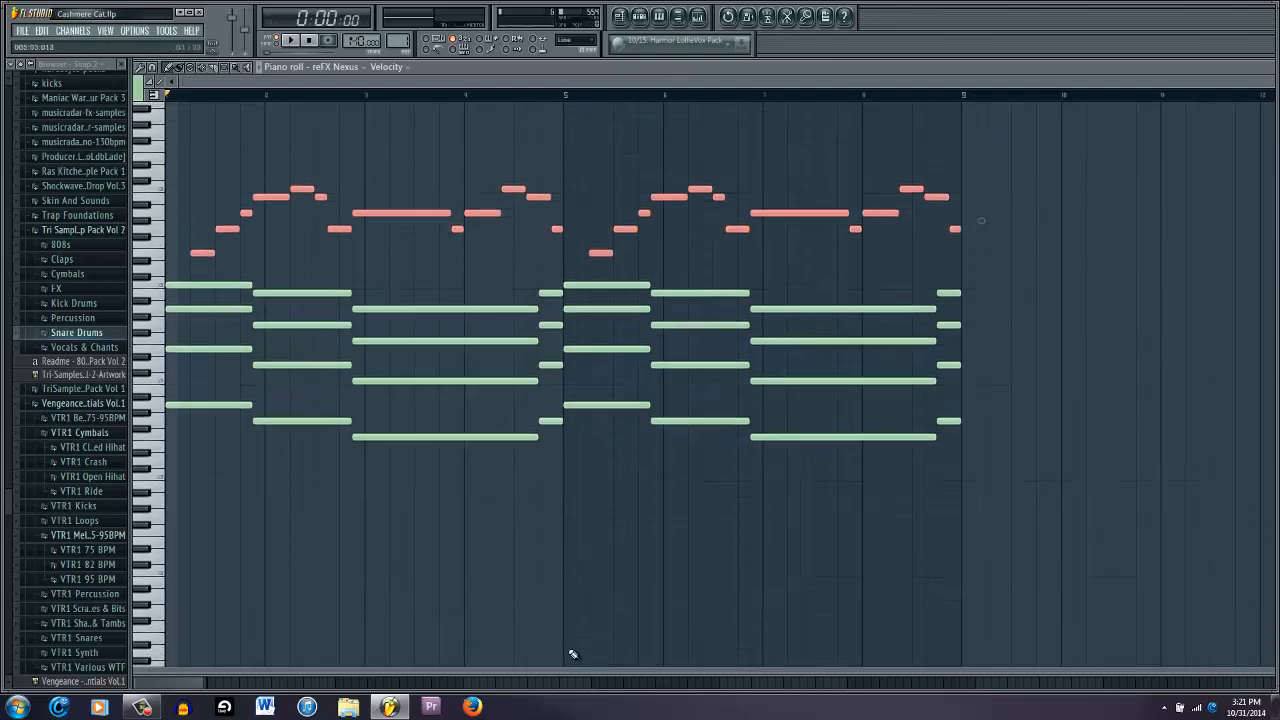
{"action": "left_click_drag", "start_coordinate": [563, 671], "coordinate": [549, 484]}
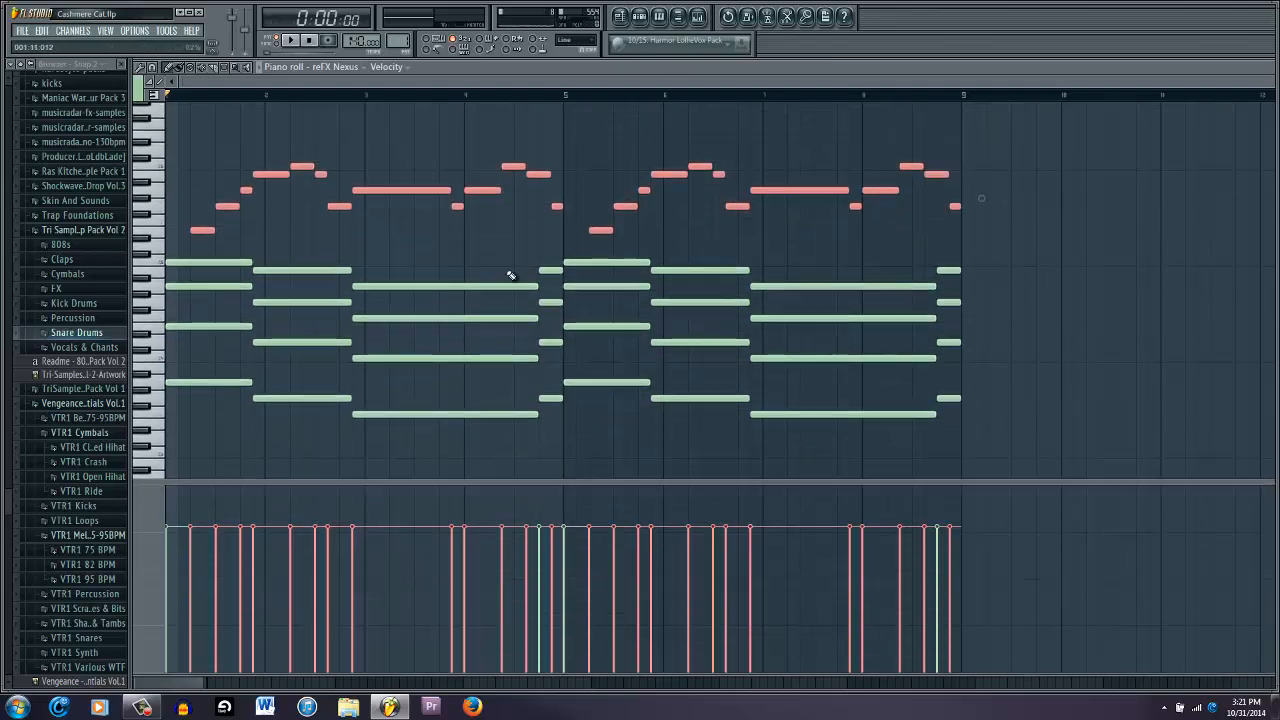
{"action": "left_click_drag", "start_coordinate": [728, 482], "coordinate": [711, 598]}
{"action": "left_click", "coordinate": [529, 303]}
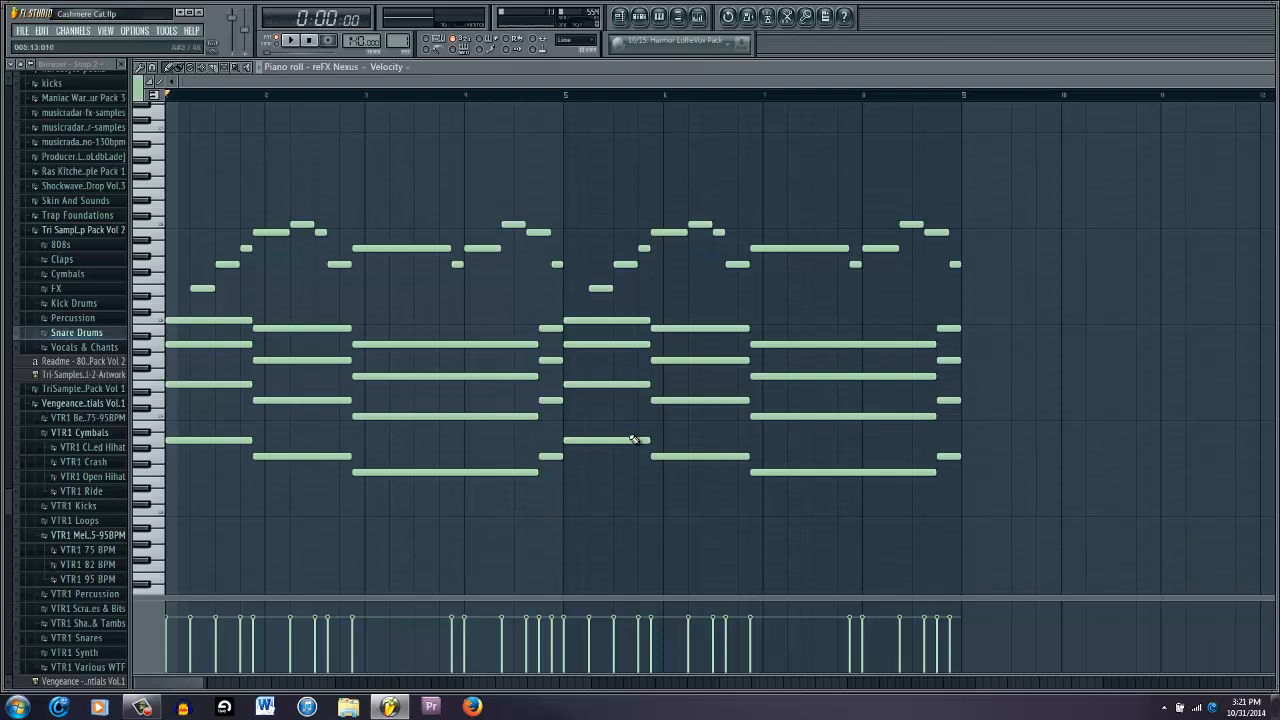
Step: Play Pattern 1 to hear the Nexus chords and melody, stop playback, and examine the notes up close
{"action": "key", "text": "space"}
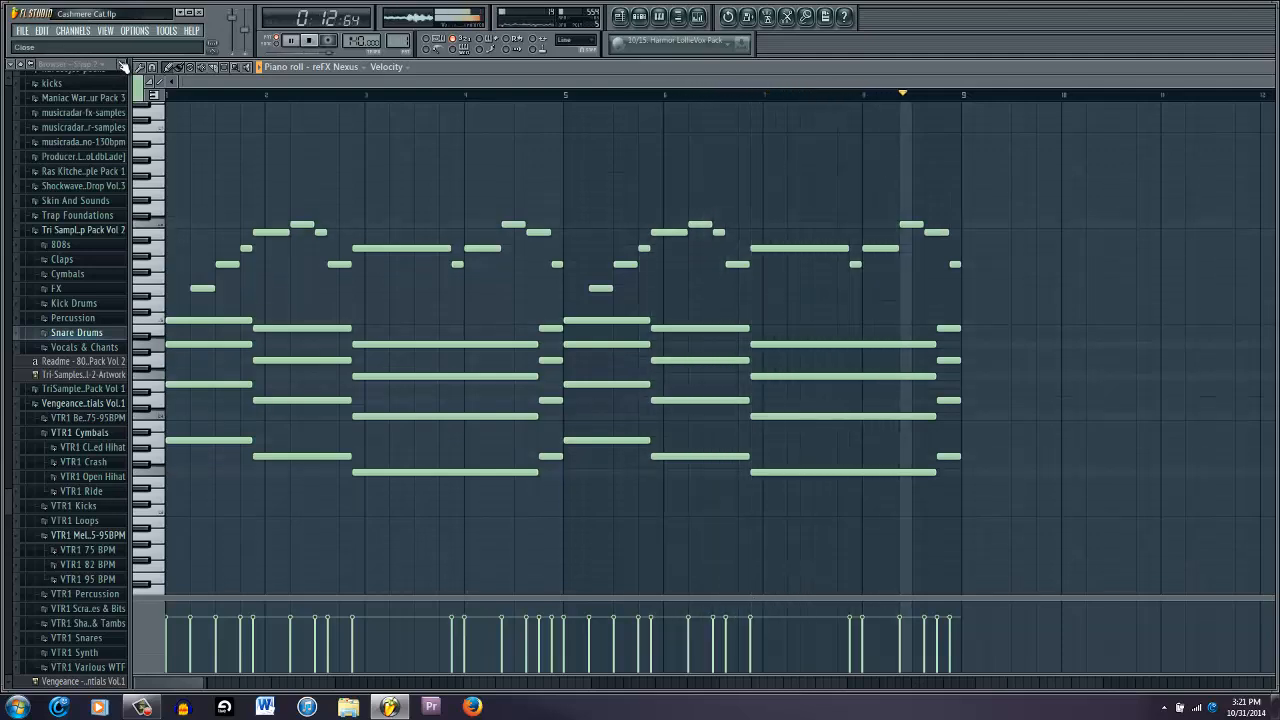
{"action": "key", "text": "space"}
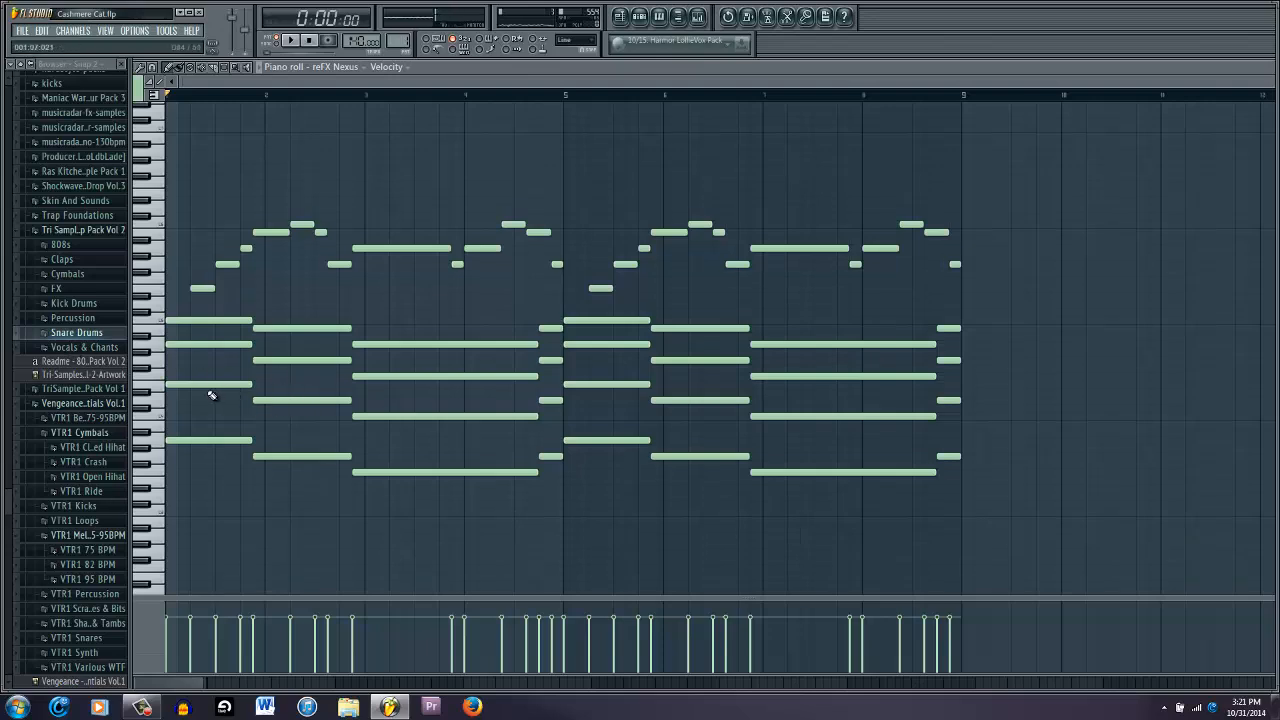
{"action": "scroll", "coordinate": [200, 396], "scroll_direction": "up", "scroll_amount": 3}
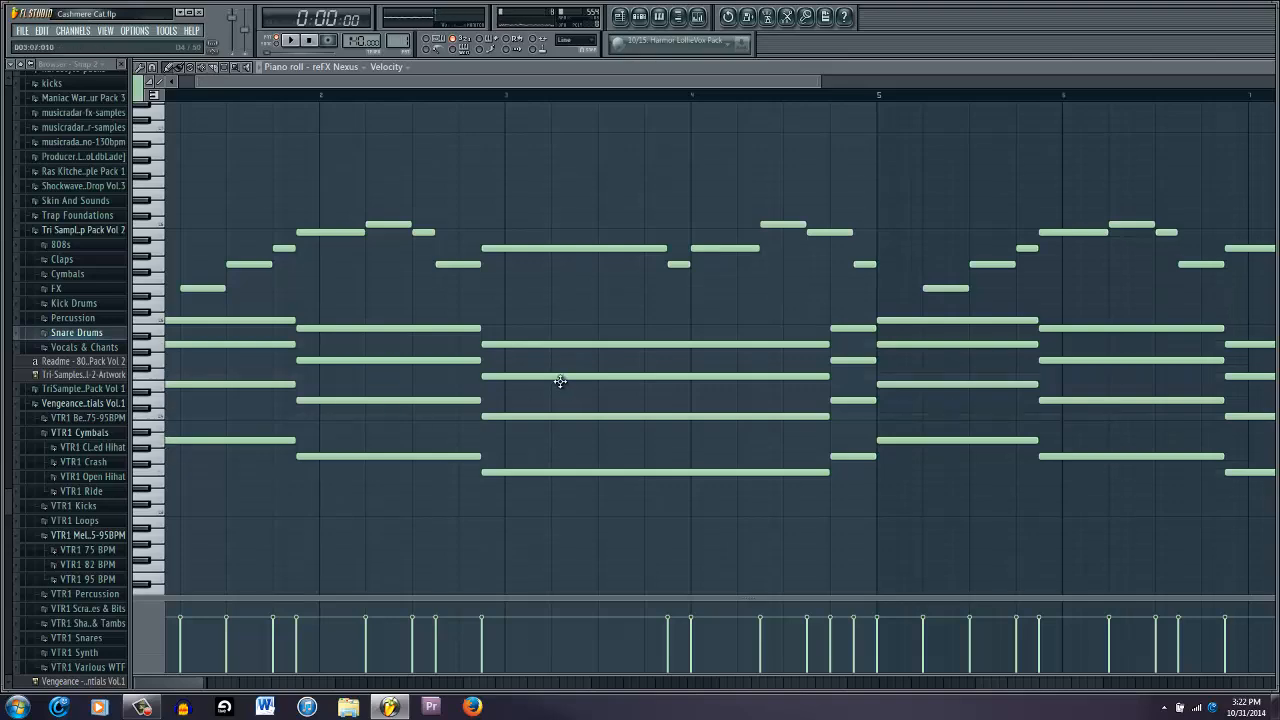
Step: Switch to Pattern 2, open the Massive chord notes in the piano roll, and play them through before stopping
{"action": "key", "text": "F6"}
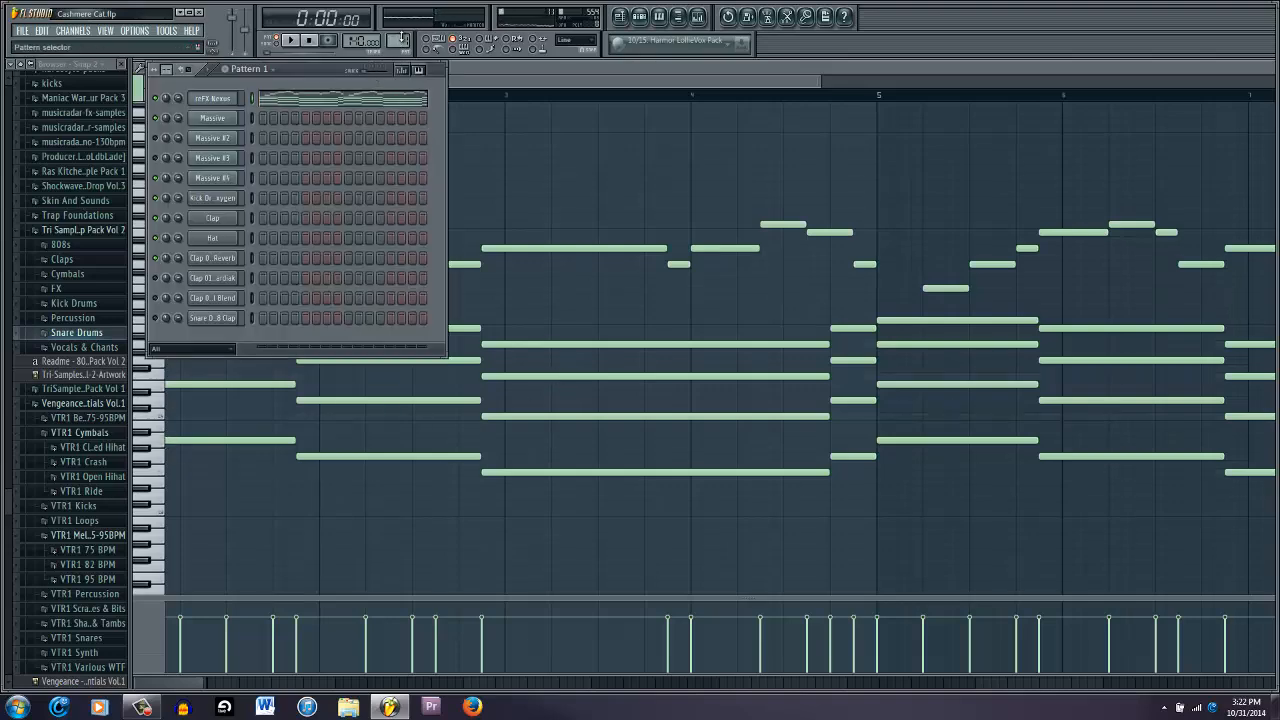
{"action": "scroll", "coordinate": [401, 39], "scroll_direction": "up", "scroll_amount": 1}
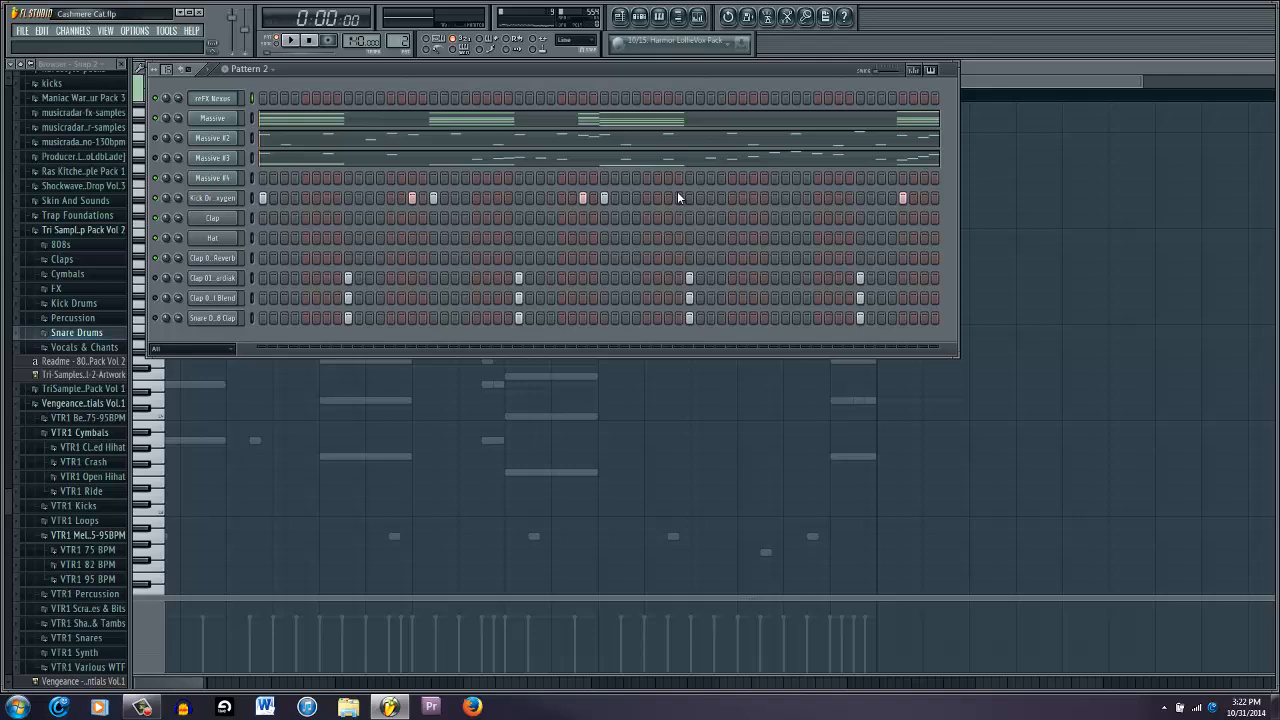
{"action": "left_click", "coordinate": [371, 127]}
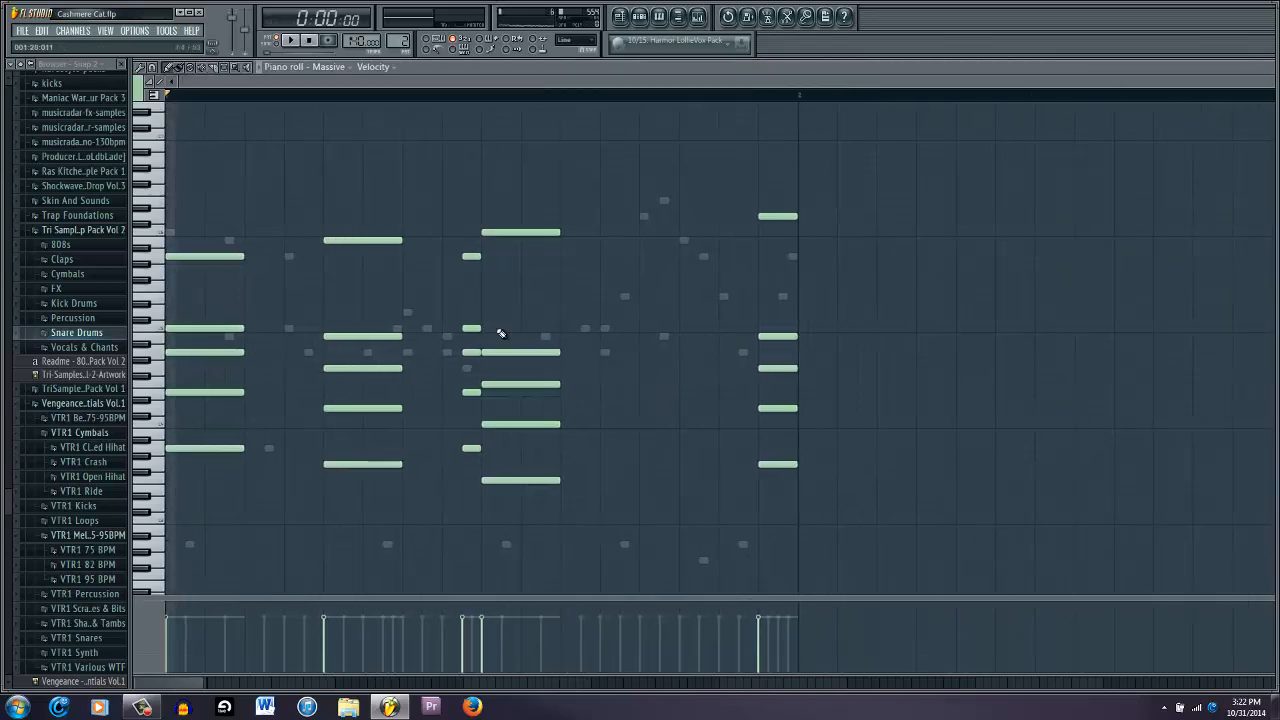
{"action": "key", "text": "space"}
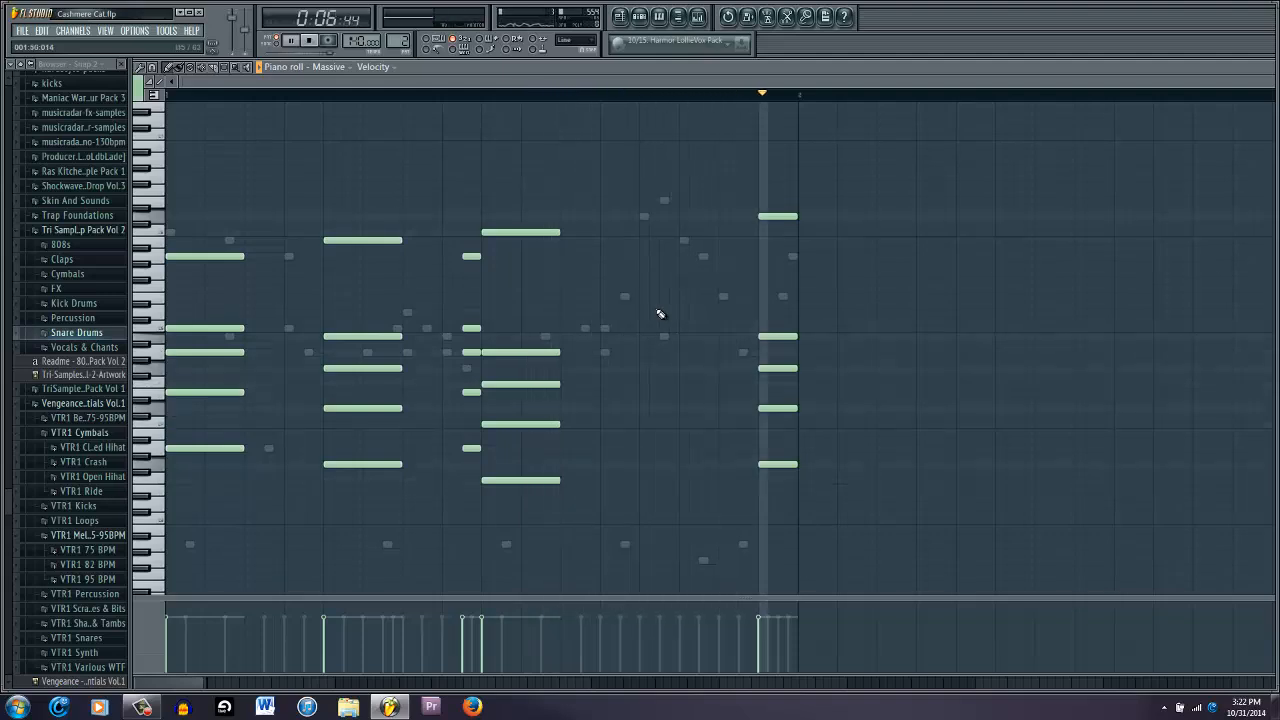
{"action": "key", "text": "space"}
Step: View the Massive #2 notes in the piano roll, and play Pattern 2 twice with its channels in view
{"action": "key", "text": "F6"}
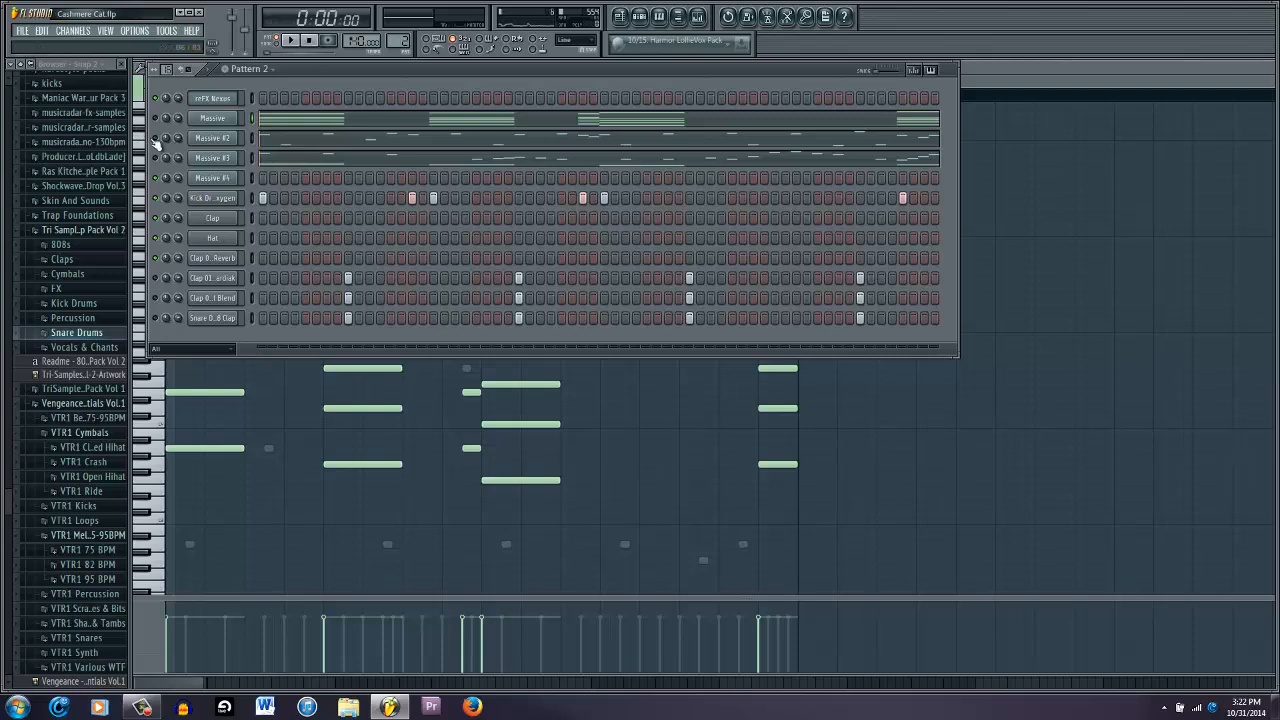
{"action": "left_click", "coordinate": [344, 147]}
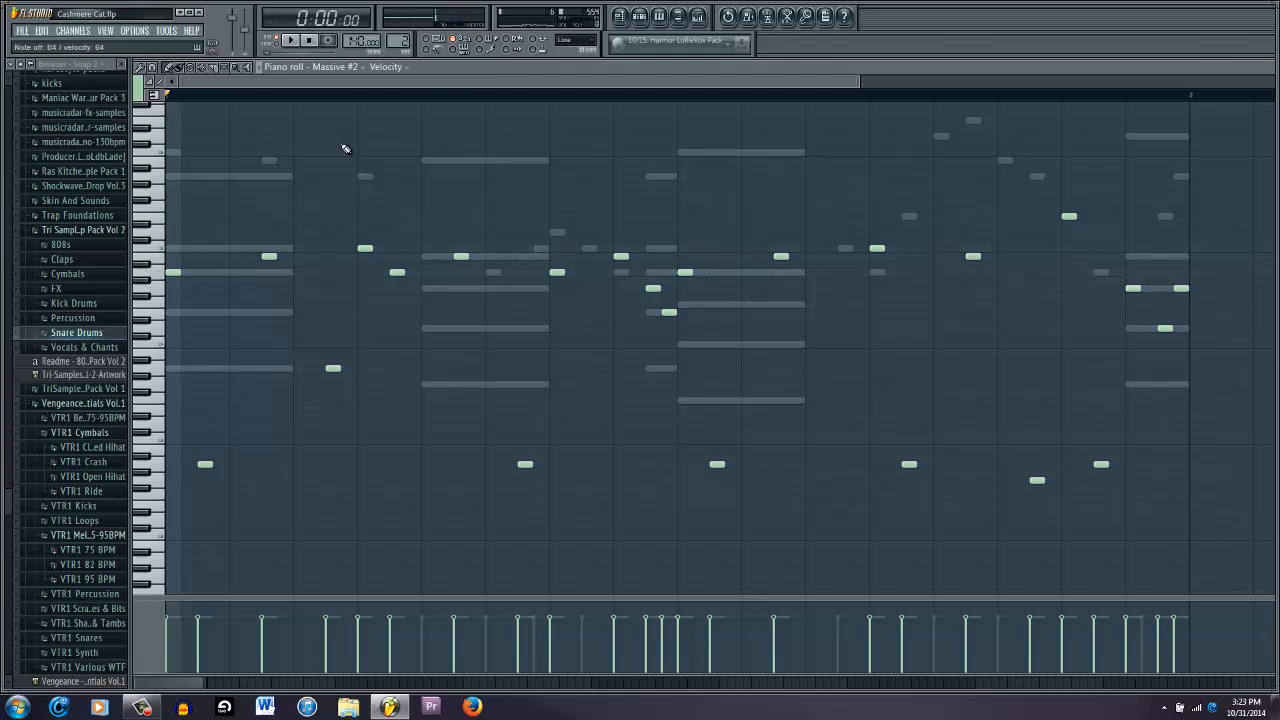
{"action": "key", "text": "F6"}
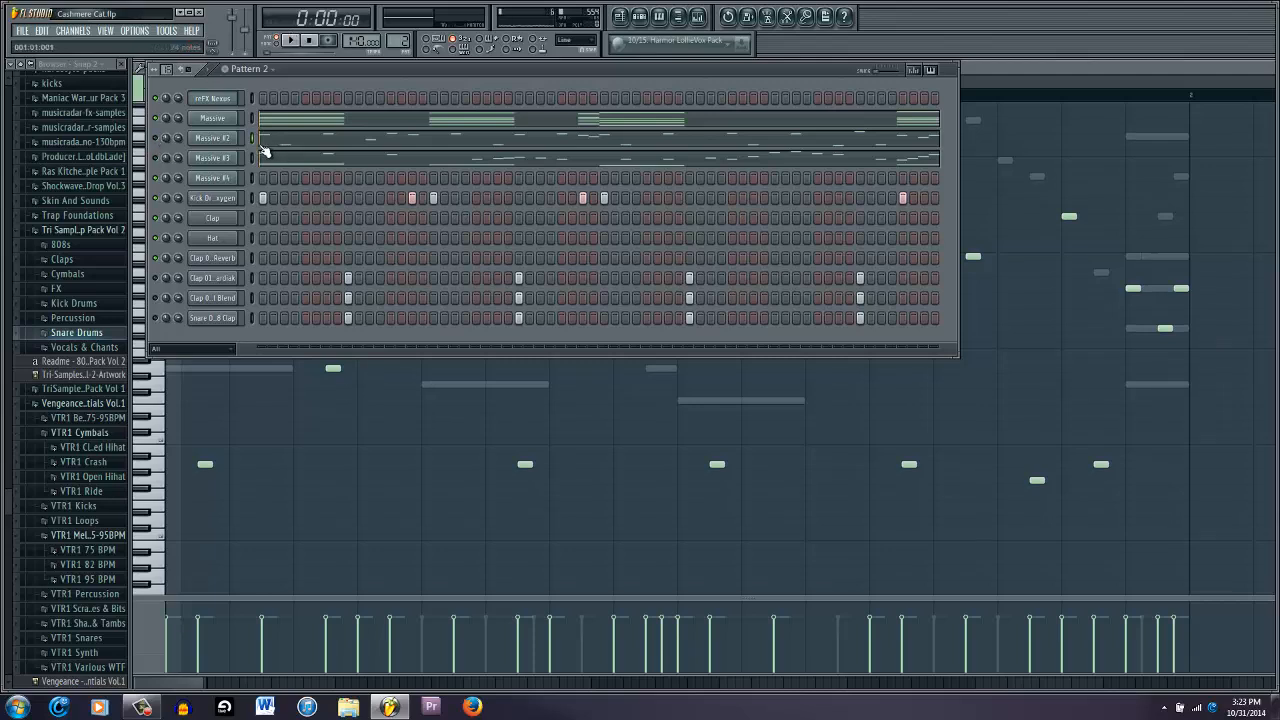
{"action": "key", "text": "space"}
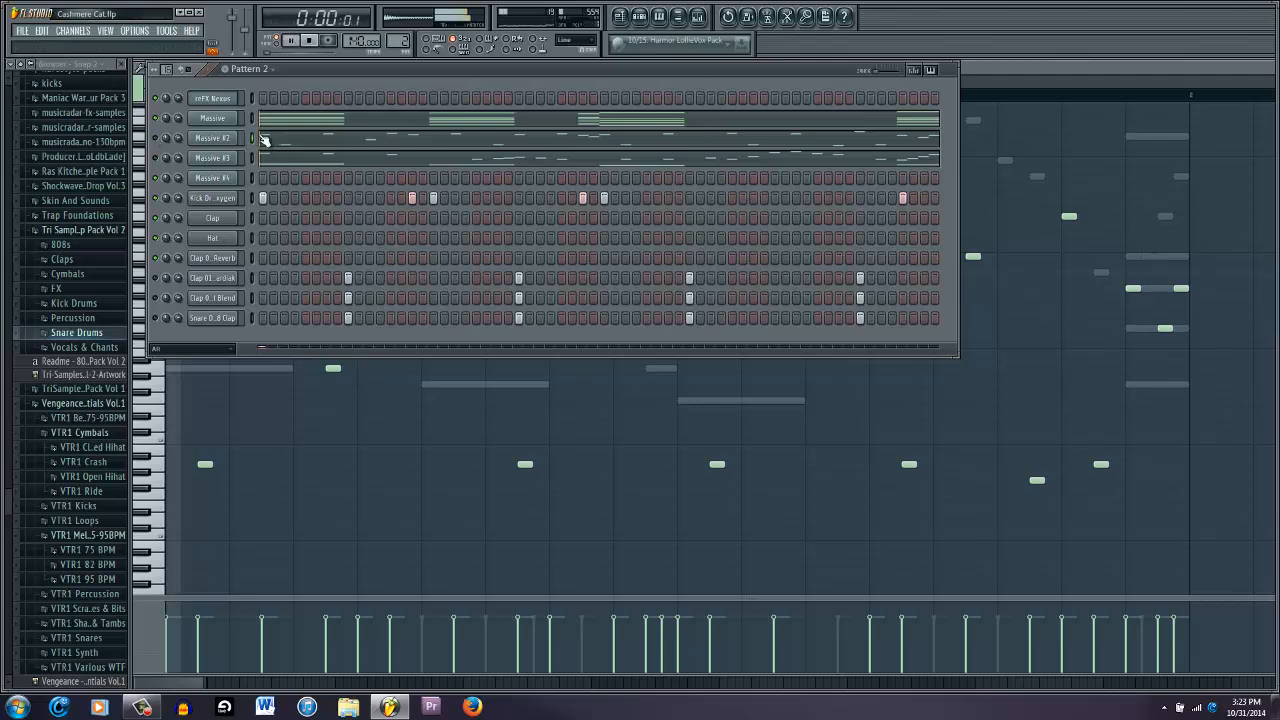
{"action": "key", "text": "space"}
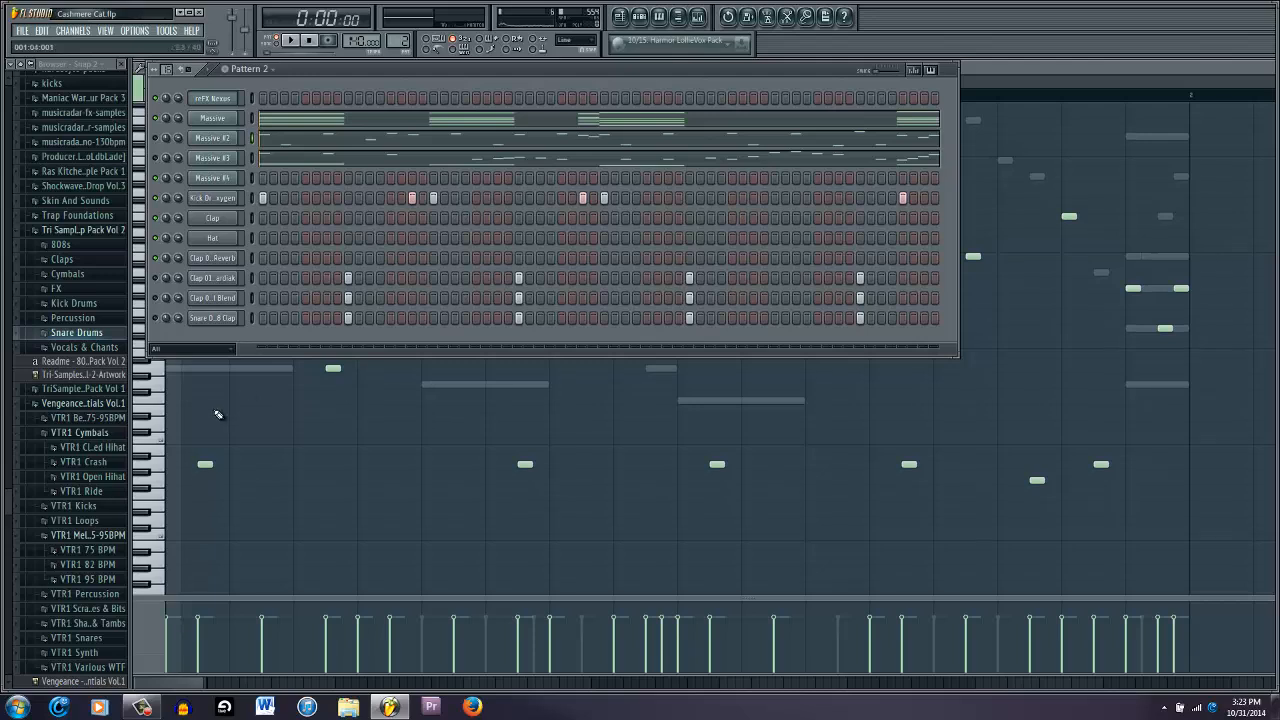
{"action": "left_click", "coordinate": [289, 40]}
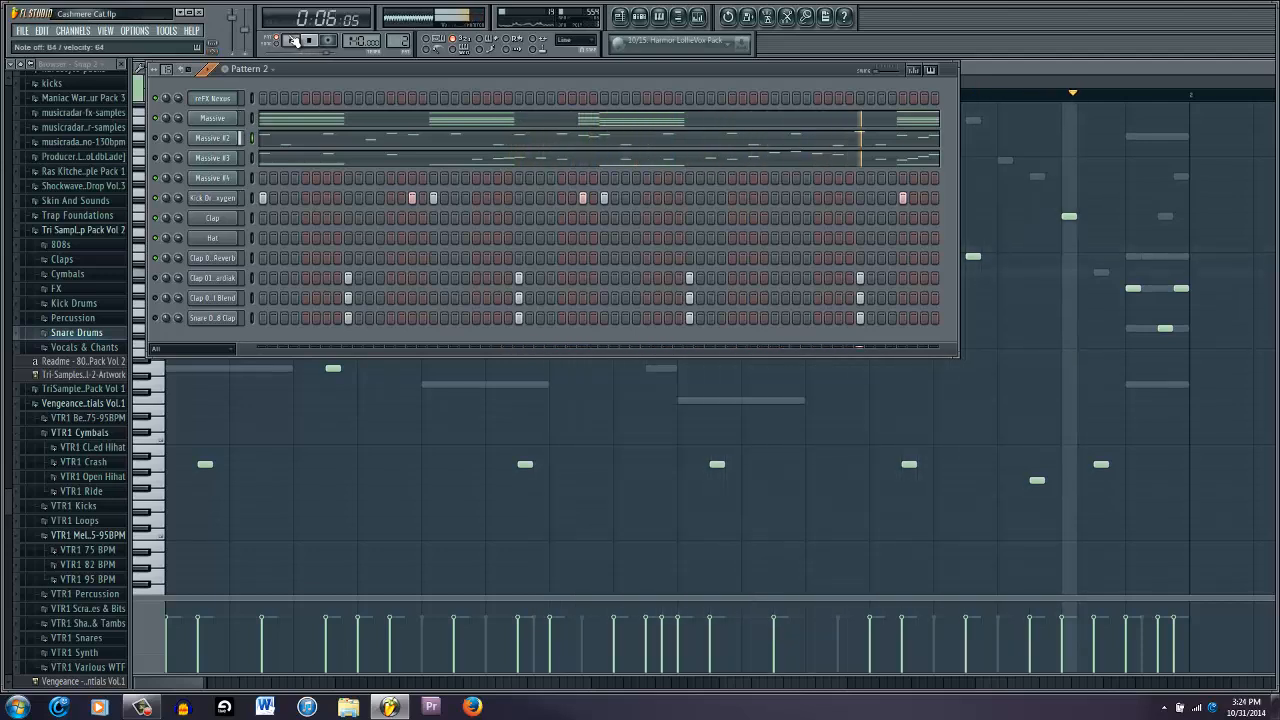
{"action": "left_click", "coordinate": [292, 40]}
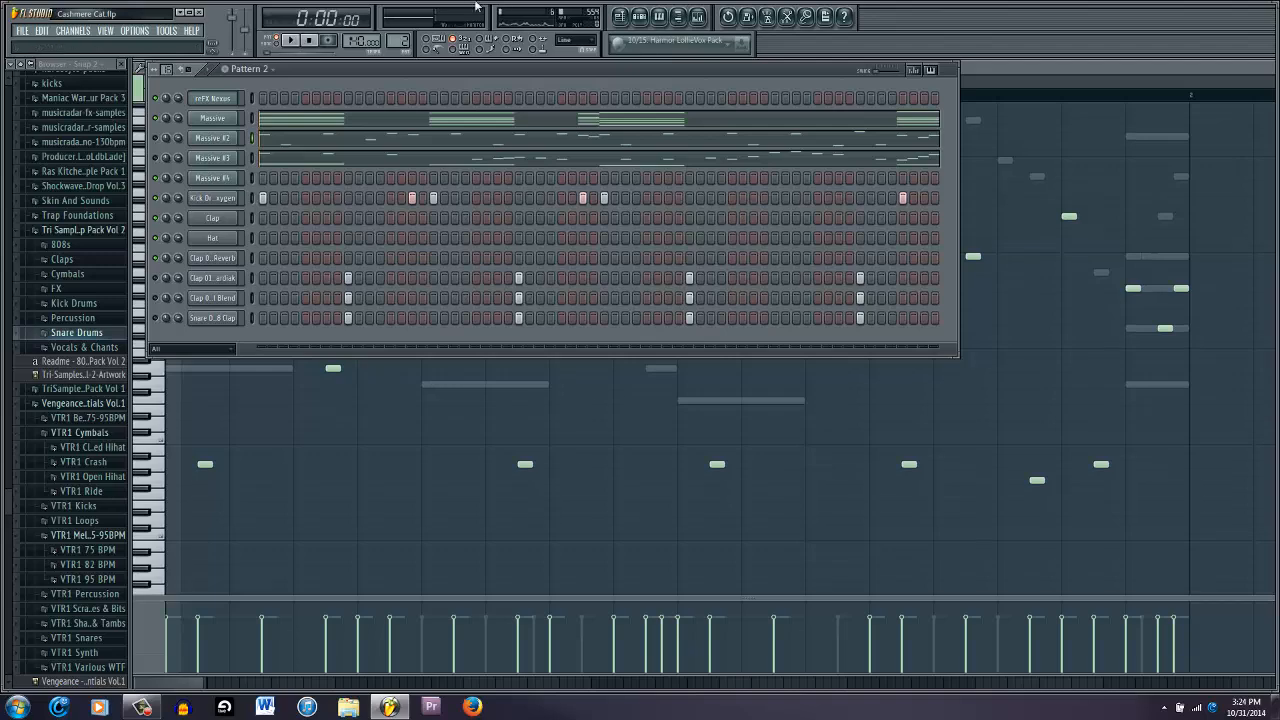
Step: Reopen the Massive #2 notes against the ghosted chords in the piano roll and play Pattern 2 to follow them
{"action": "left_click_drag", "start_coordinate": [488, 68], "coordinate": [511, 100]}
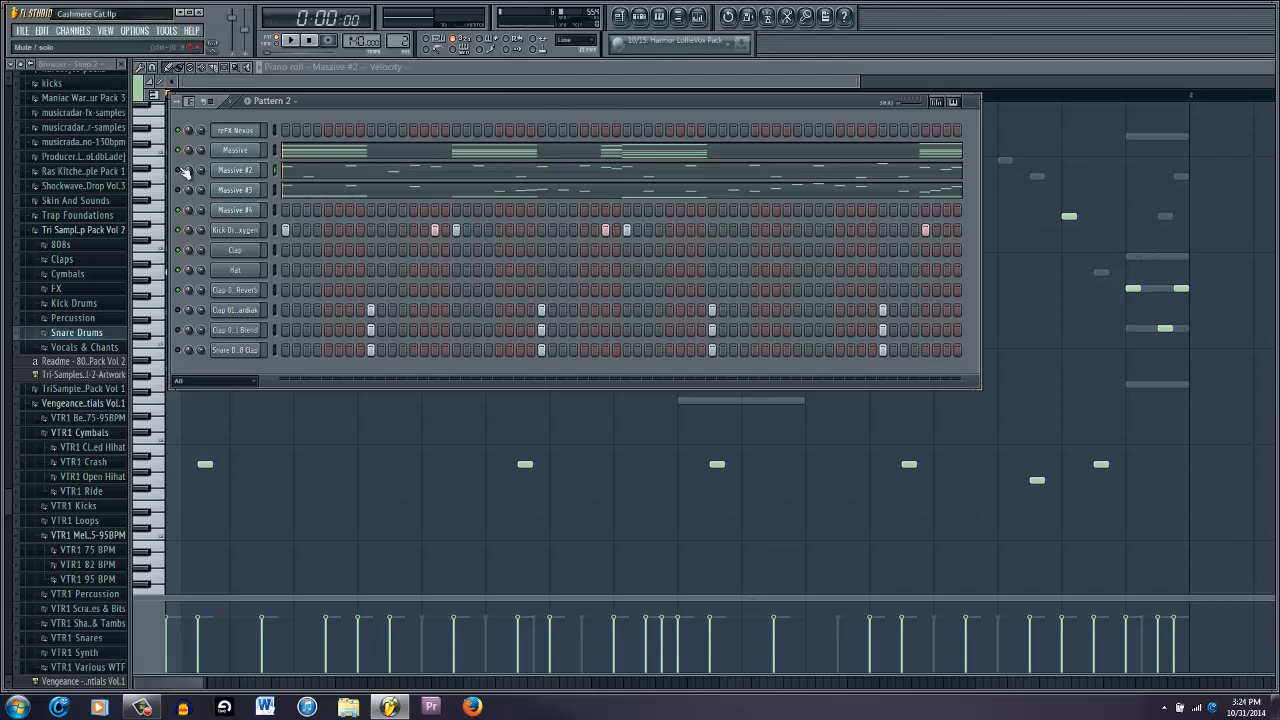
{"action": "left_click", "coordinate": [376, 175]}
{"action": "left_click", "coordinate": [384, 177]}
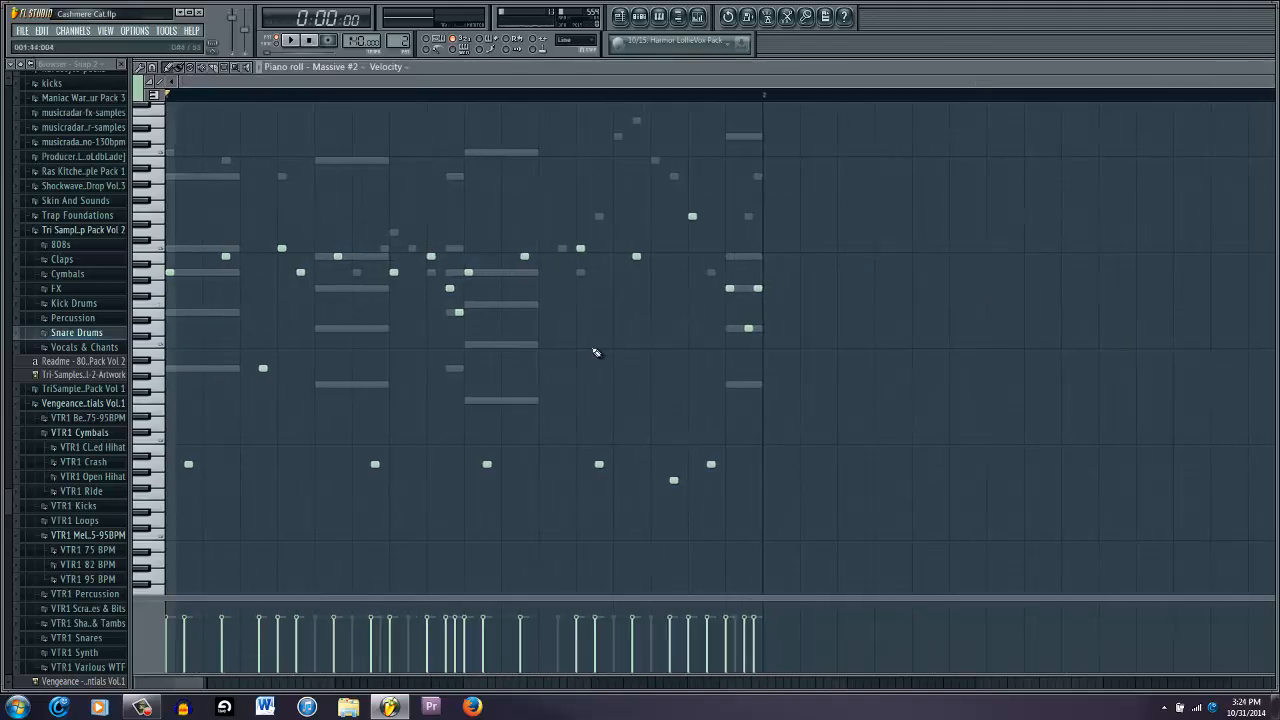
{"action": "scroll", "coordinate": [107, 350], "scroll_direction": "up", "scroll_amount": 3}
{"action": "scroll", "coordinate": [223, 316], "scroll_direction": "up", "scroll_amount": 1}
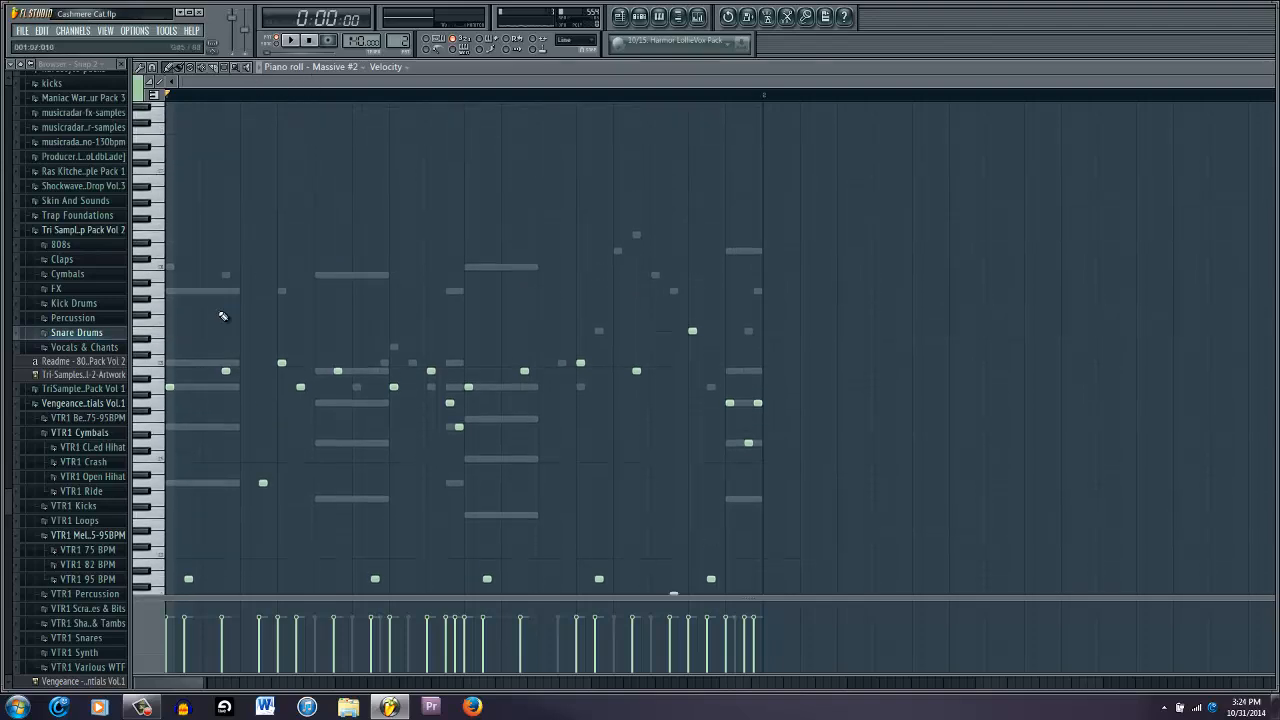
{"action": "scroll", "coordinate": [286, 369], "scroll_direction": "down", "scroll_amount": 3}
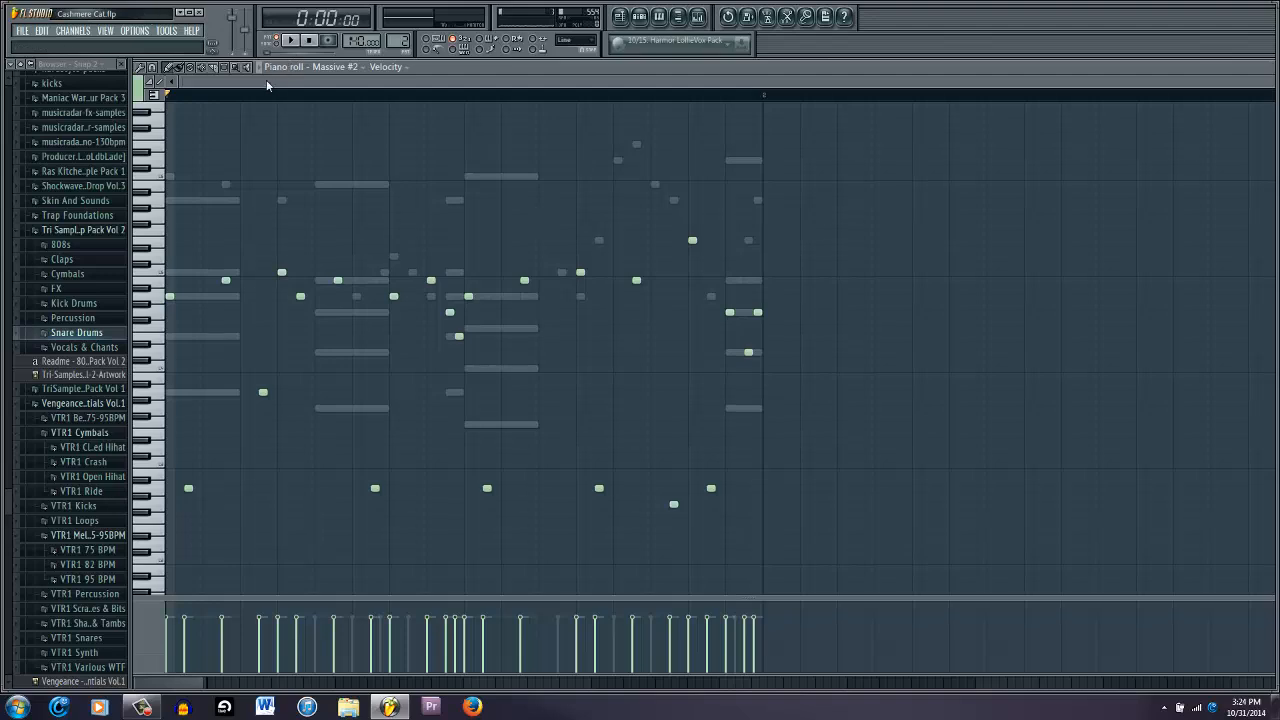
{"action": "key", "text": "space"}
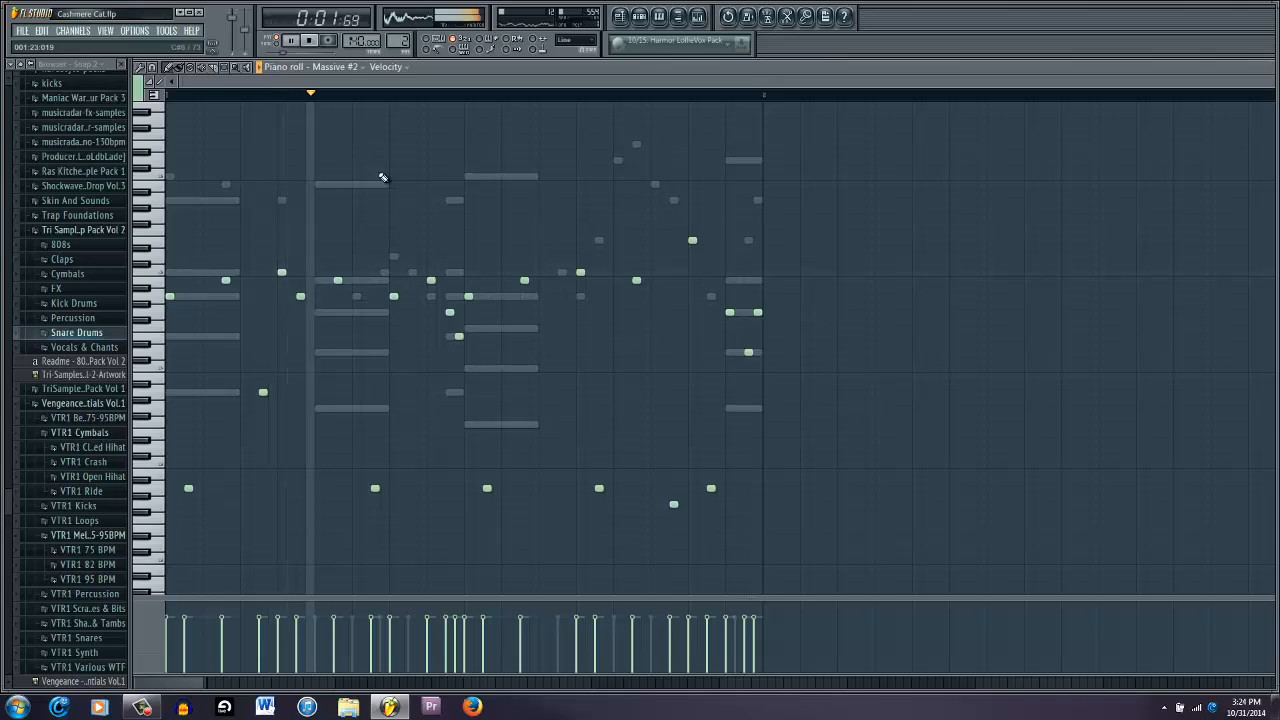
Step: Stop playback, reopen the Massive #2 notes in the piano roll, and play Pattern 2 again while viewing its channels
{"action": "key", "text": "space"}
{"action": "key", "text": "F6"}
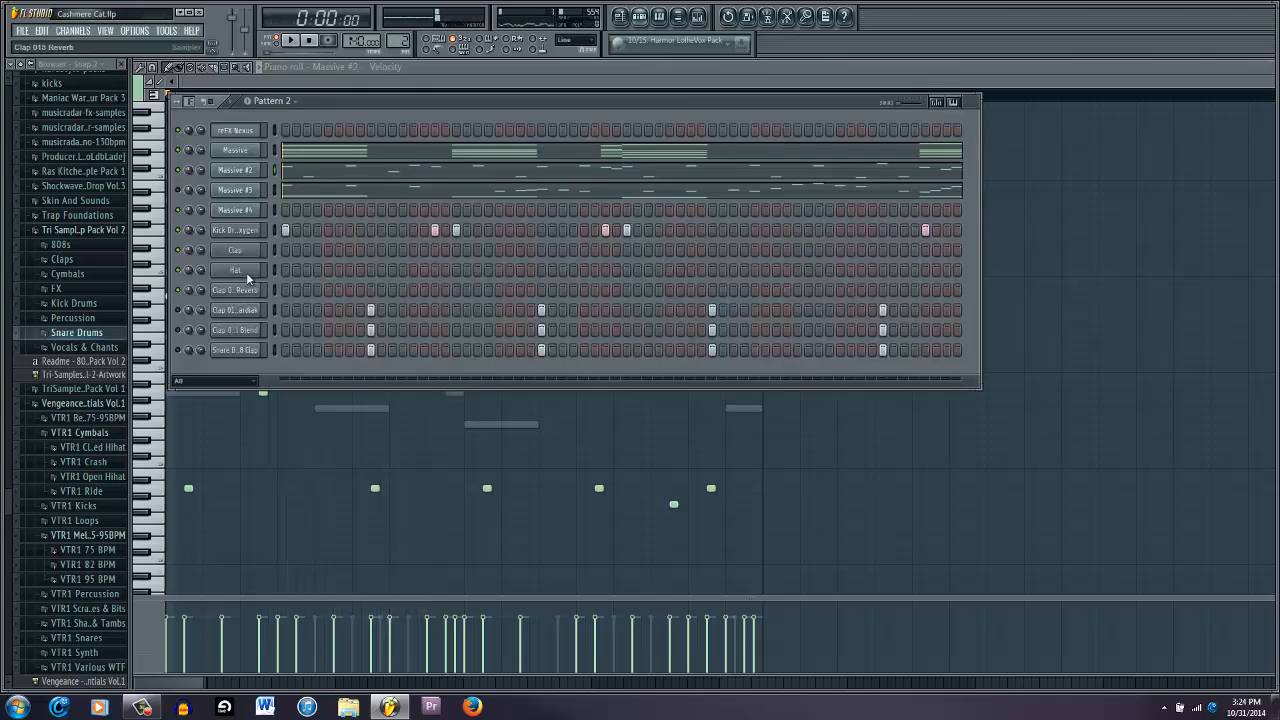
{"action": "left_click", "coordinate": [379, 175]}
{"action": "left_click", "coordinate": [375, 178]}
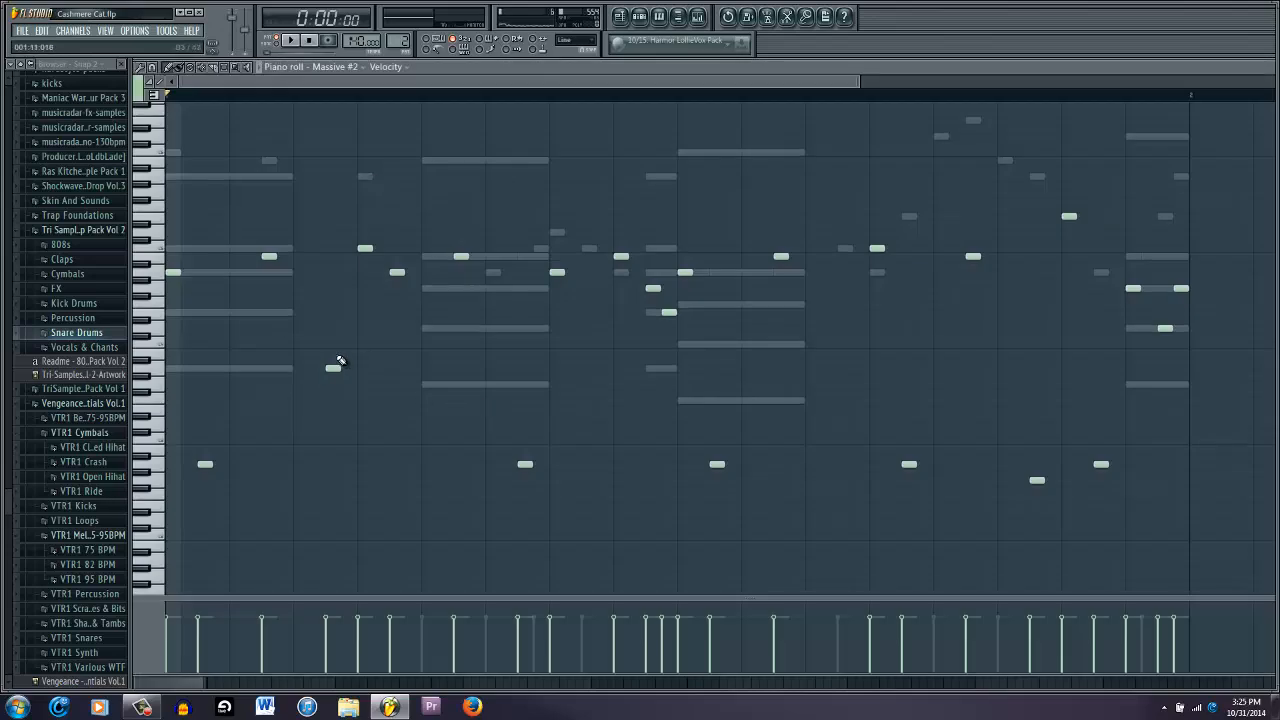
{"action": "key", "text": "space"}
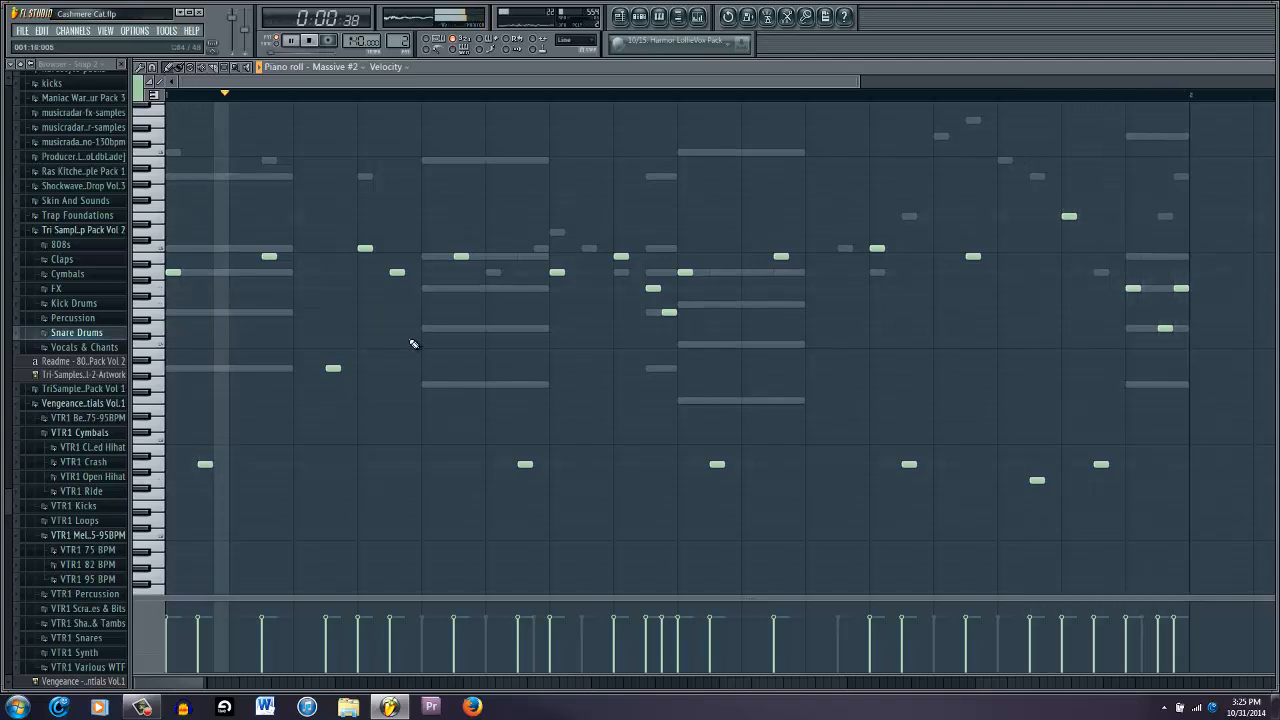
{"action": "key", "text": "F6"}
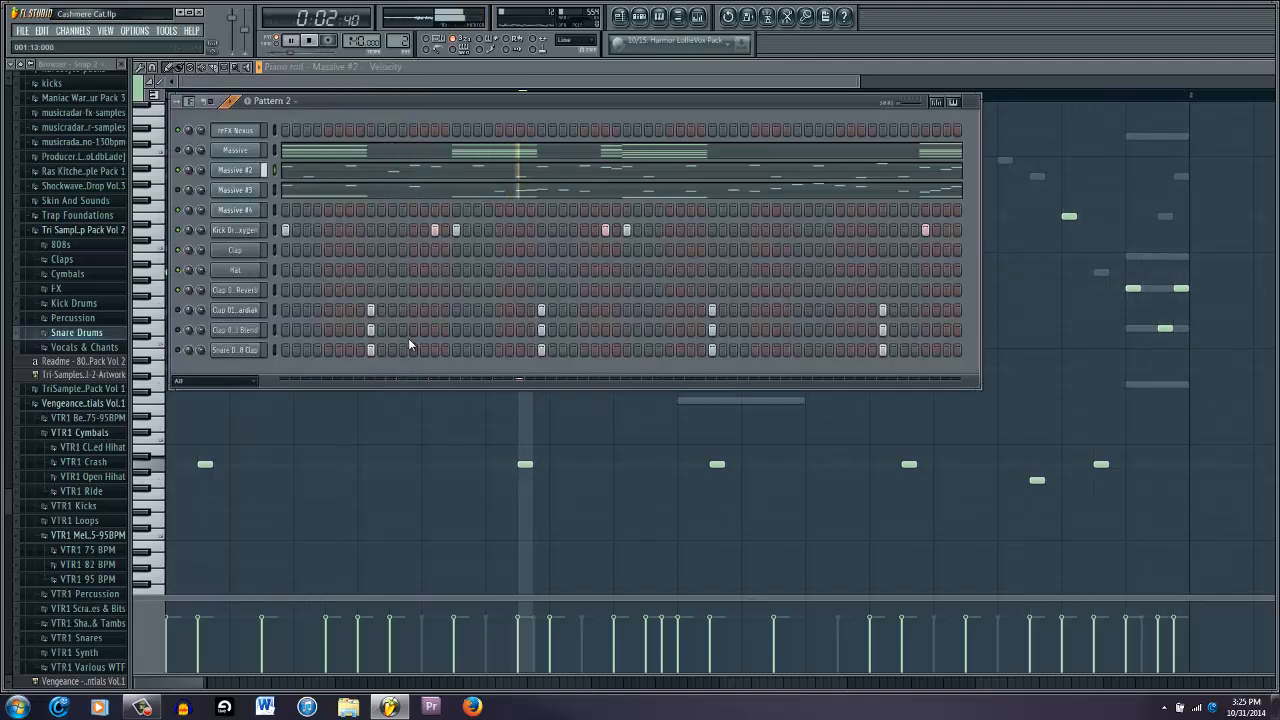
{"action": "key", "text": "space"}
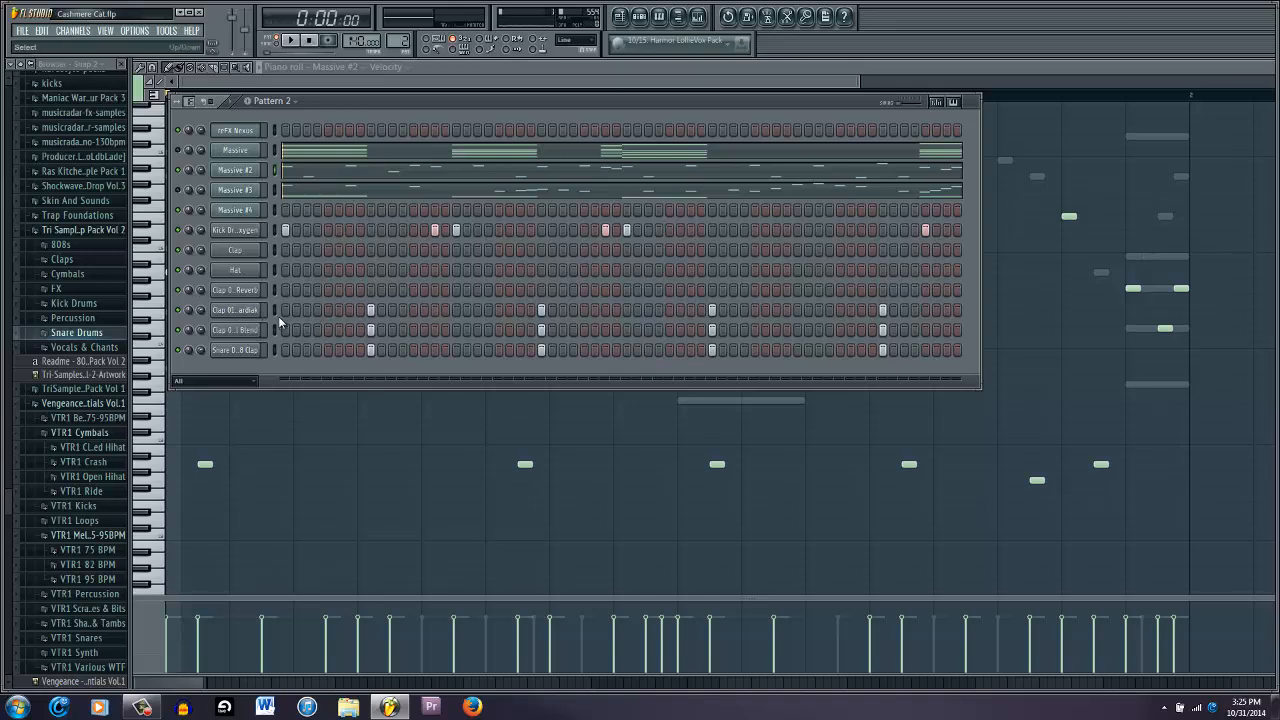
Step: Link the two claps and the snare to consecutive mixer tracks starting from Insert 7, and lower their volumes slightly
{"action": "left_click", "coordinate": [698, 20]}
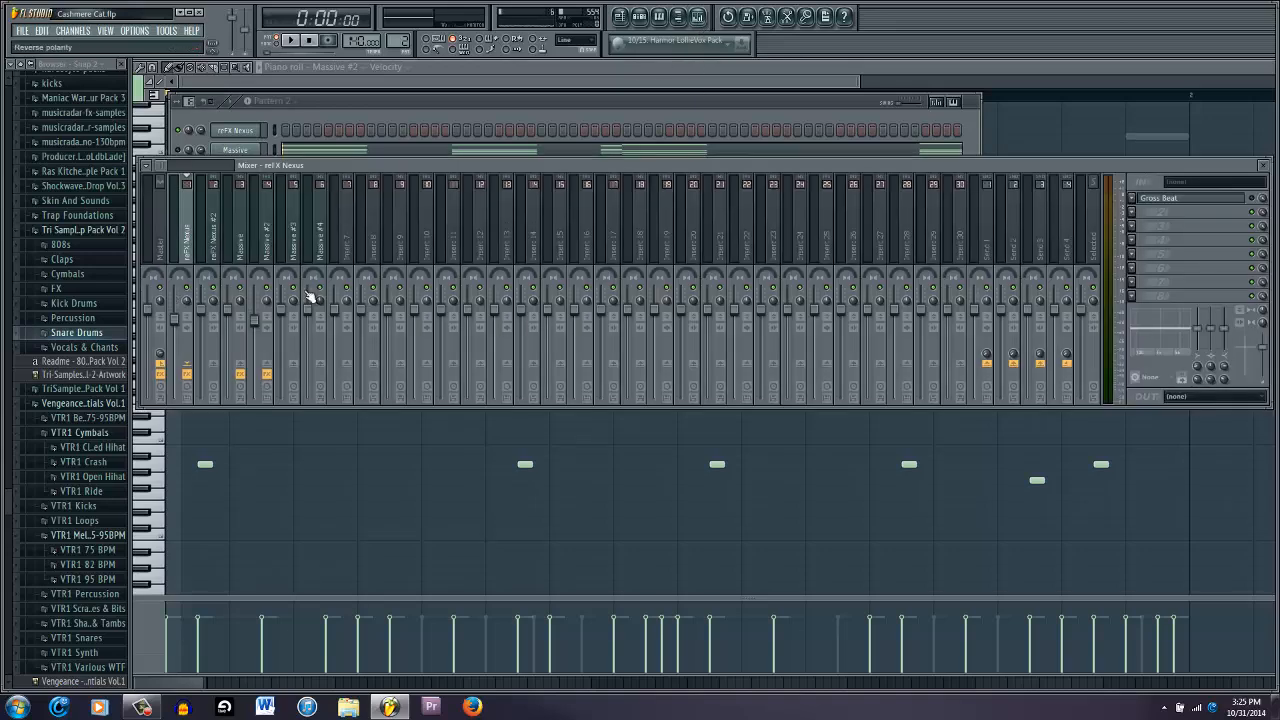
{"action": "right_click", "coordinate": [340, 245]}
{"action": "mouse_move", "coordinate": [457, 221]}
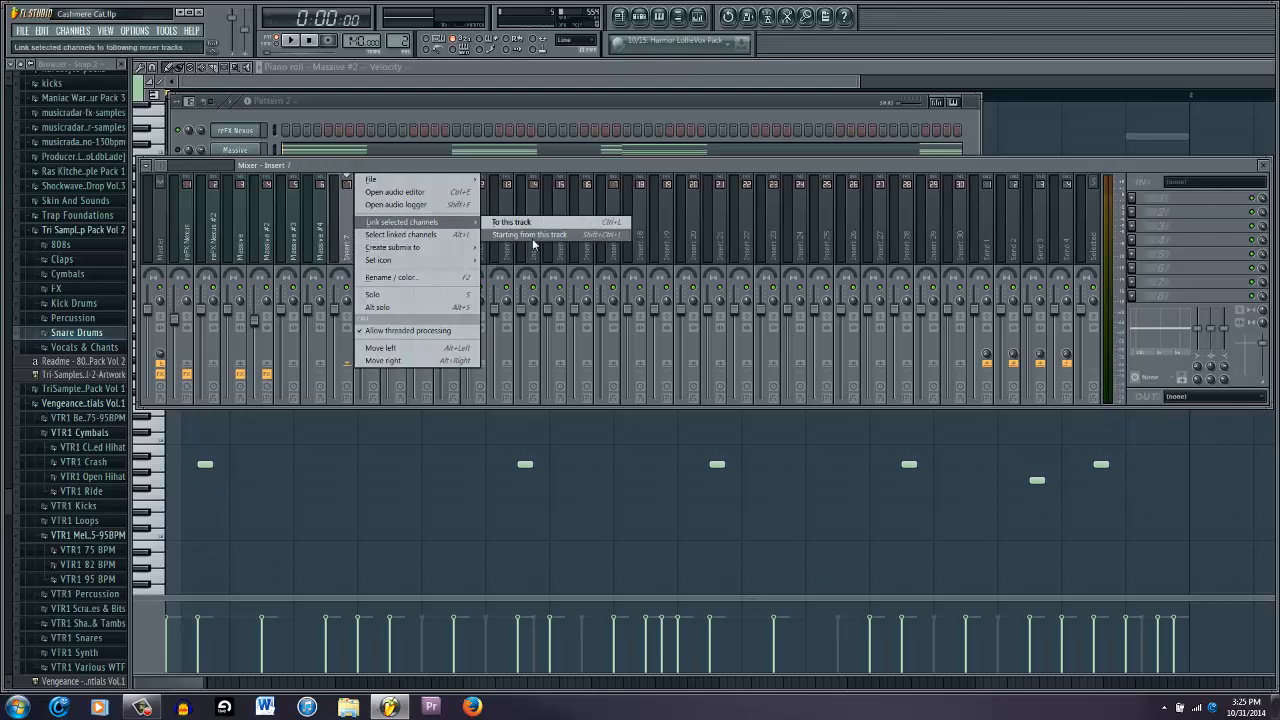
{"action": "left_click", "coordinate": [532, 237]}
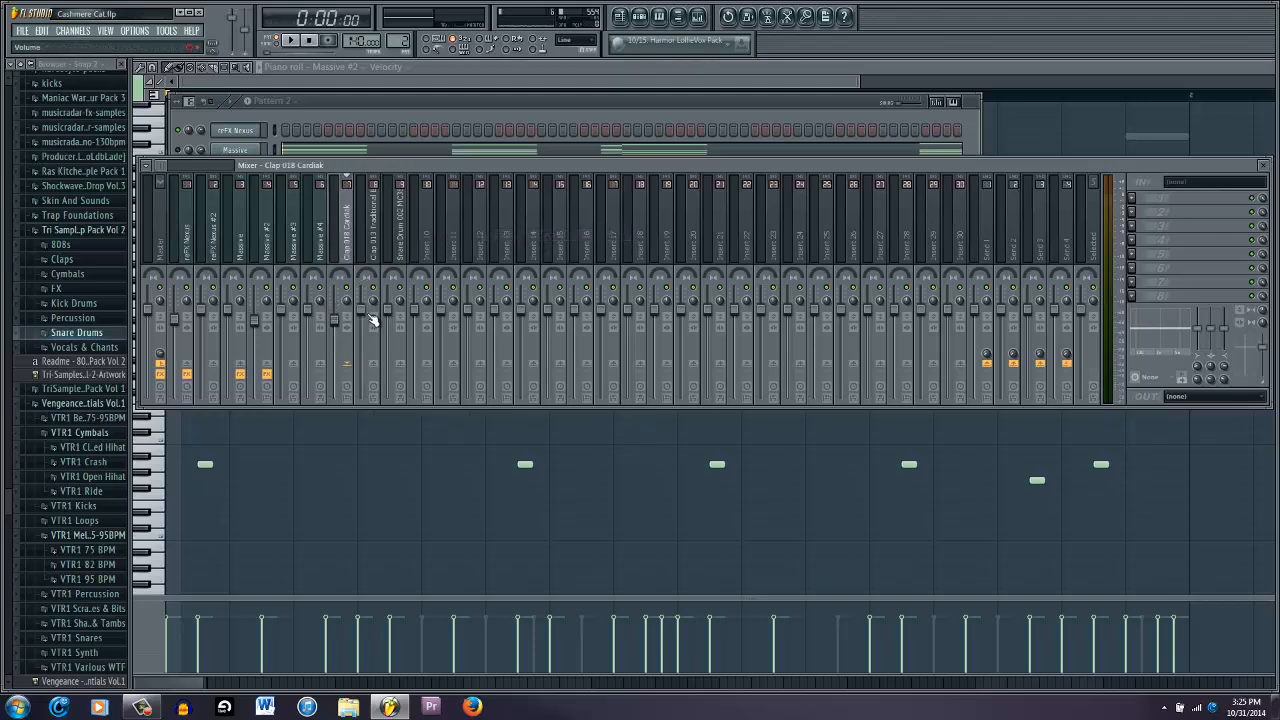
{"action": "left_click", "coordinate": [371, 320]}
{"action": "left_click", "coordinate": [390, 318]}
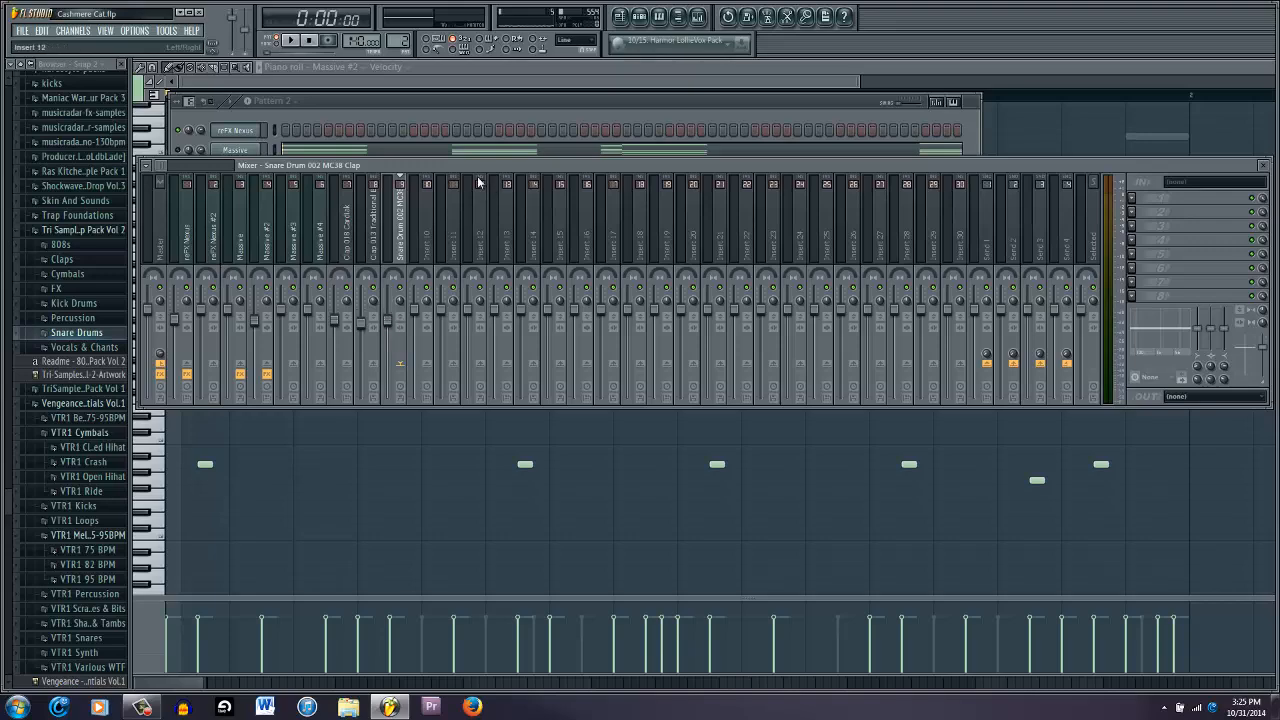
Step: Bring the Pattern 2 channels forward and play the pattern to hear the rebalanced claps and snare
{"action": "left_click", "coordinate": [461, 102]}
{"action": "key", "text": "space"}
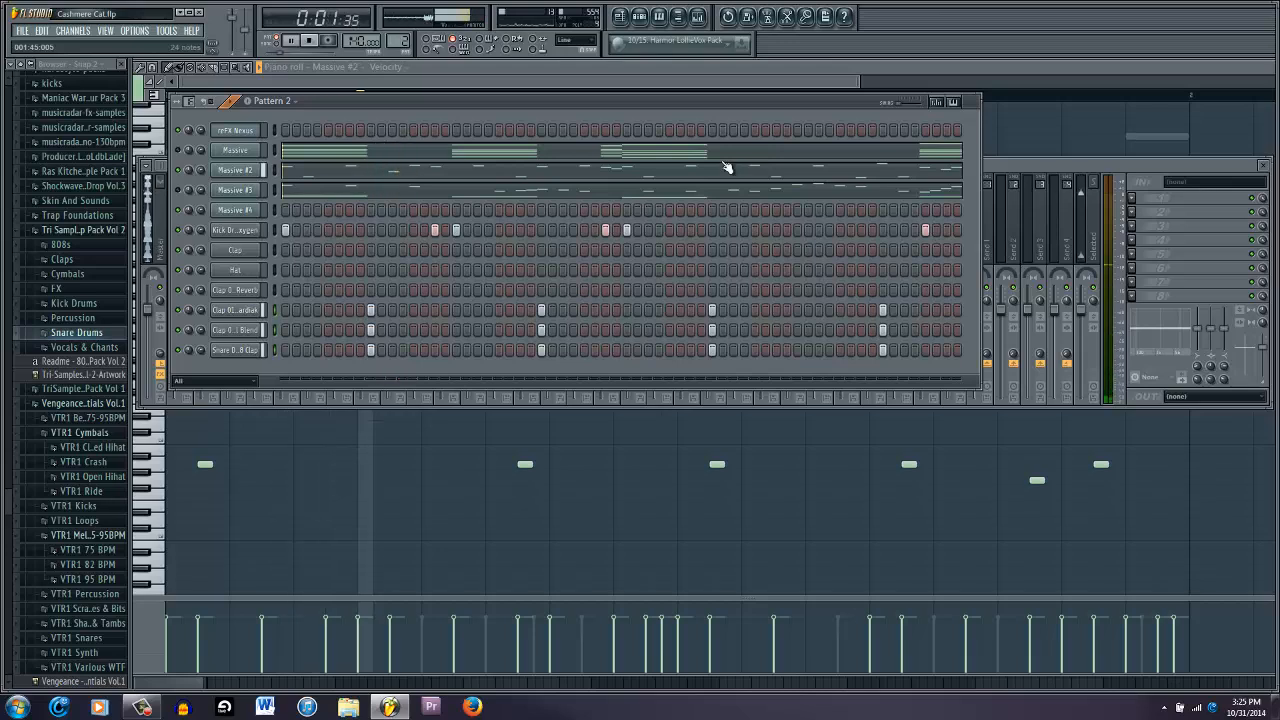
{"action": "key", "text": "space"}
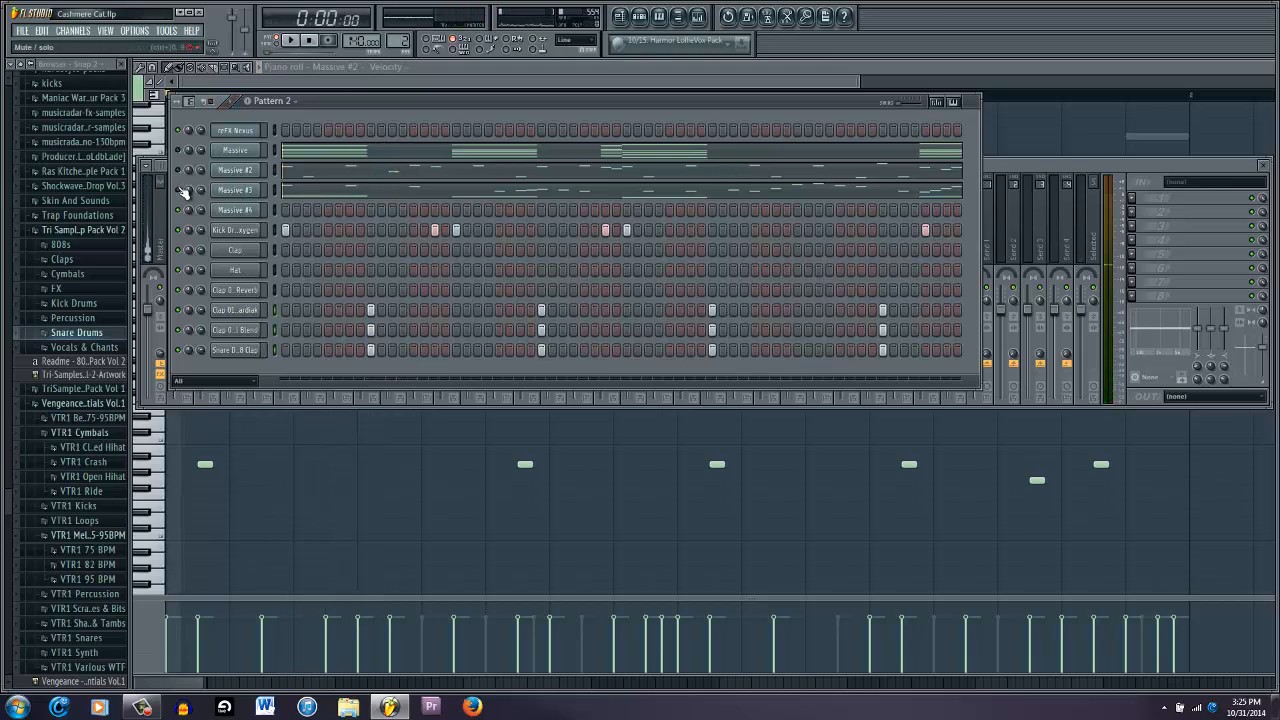
Step: Open the Massive #3 melody and bass notes in the piano roll and play Pattern 2 against the ghosted chords
{"action": "left_click", "coordinate": [330, 192]}
{"action": "scroll", "coordinate": [480, 360], "scroll_direction": "down", "scroll_amount": 2}
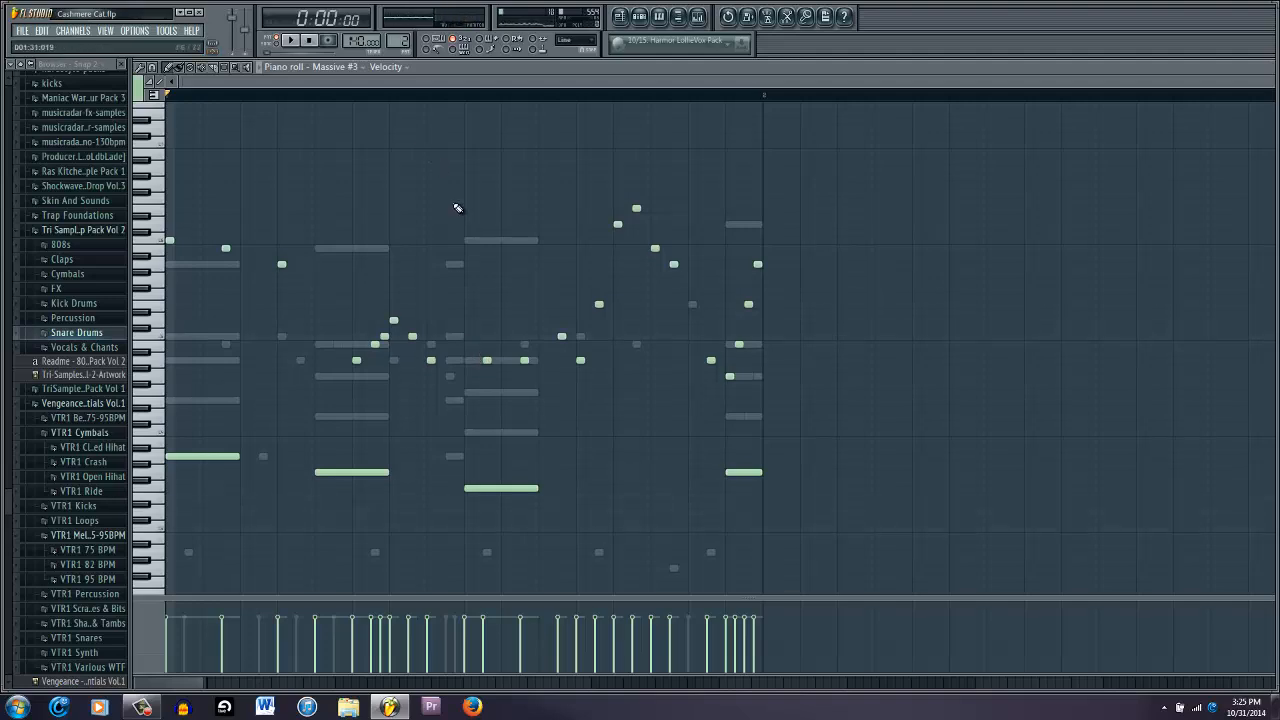
{"action": "key", "text": "space"}
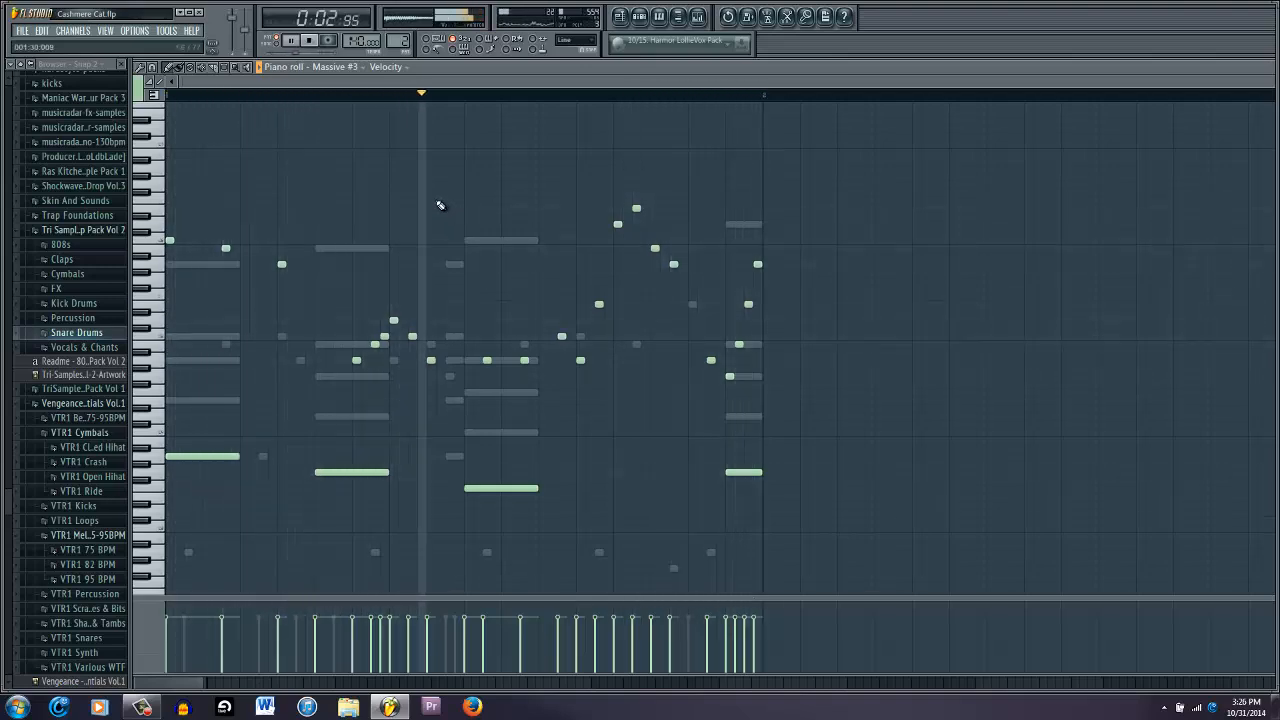
{"action": "scroll", "coordinate": [354, 175], "scroll_direction": "down", "scroll_amount": 3}
{"action": "key", "text": "space"}
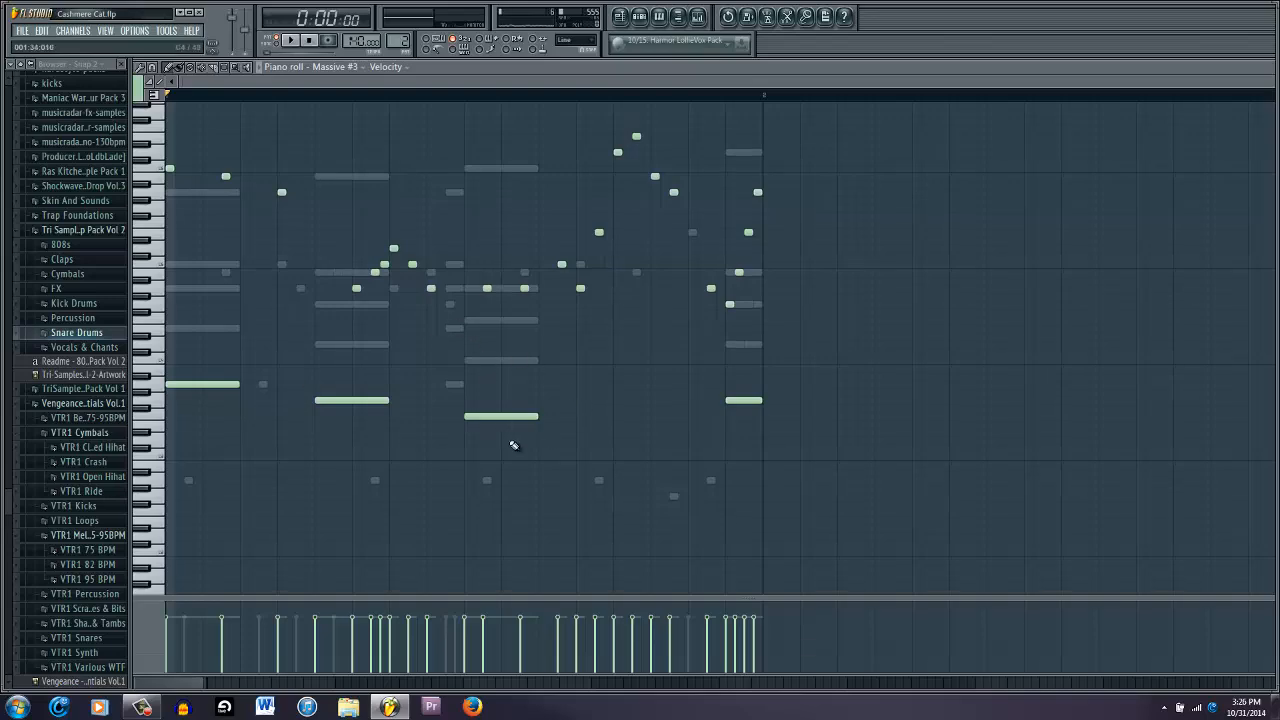
Step: Compare Pattern 2's channel list with the Massive #3 notes, and play the pattern briefly in the piano roll
{"action": "key", "text": "F6"}
{"action": "key", "text": "F6"}
{"action": "key", "text": "F6"}
{"action": "key", "text": "F6"}
{"action": "key", "text": "F6"}
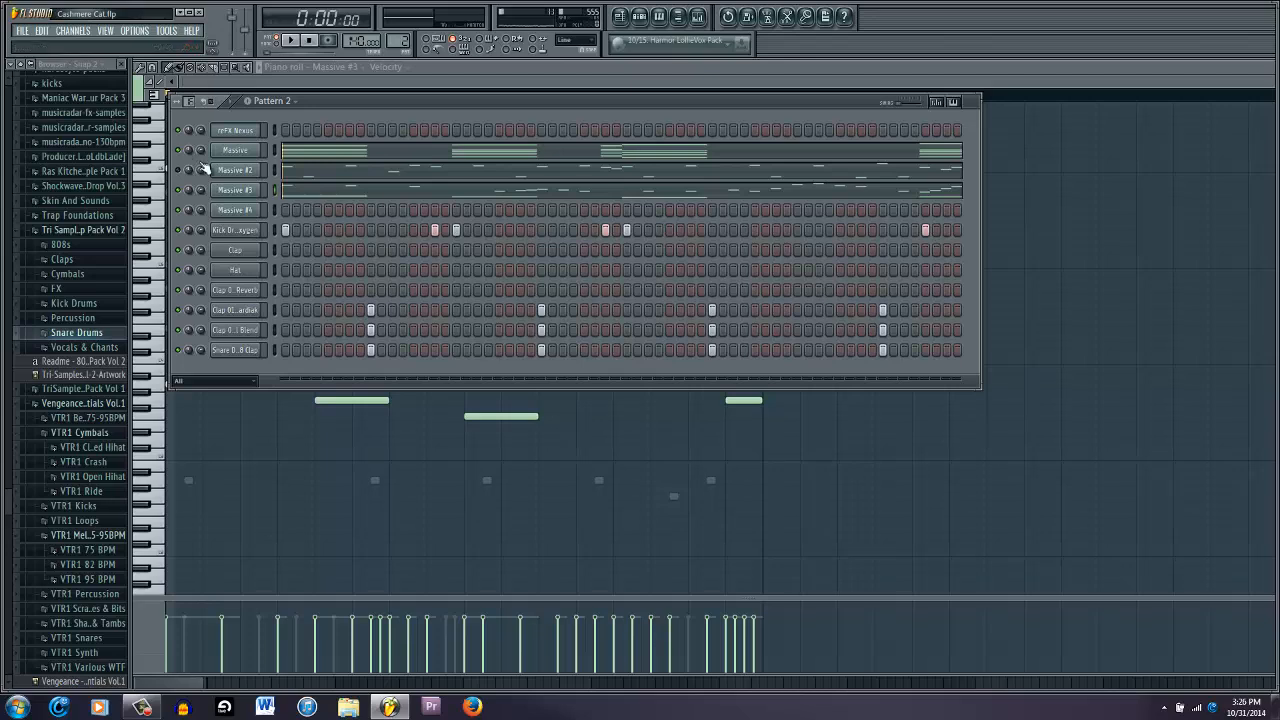
{"action": "key", "text": "F6"}
{"action": "key", "text": "space"}
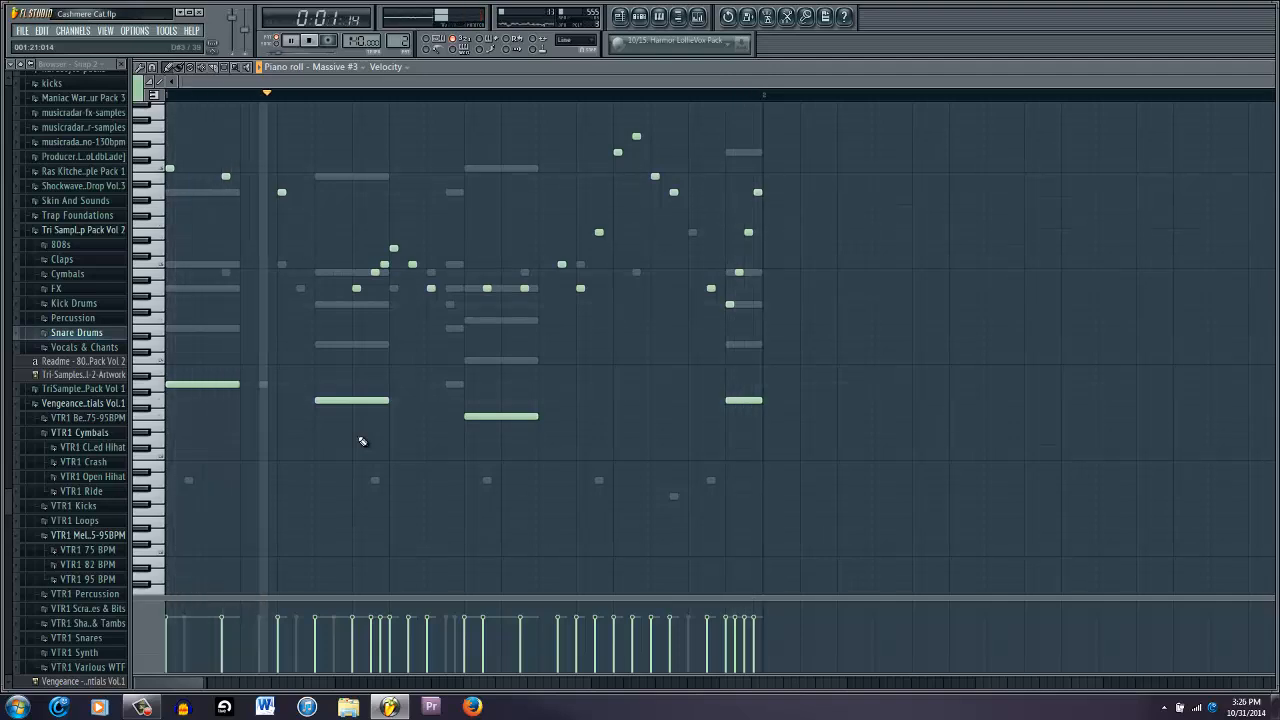
{"action": "key", "text": "space"}
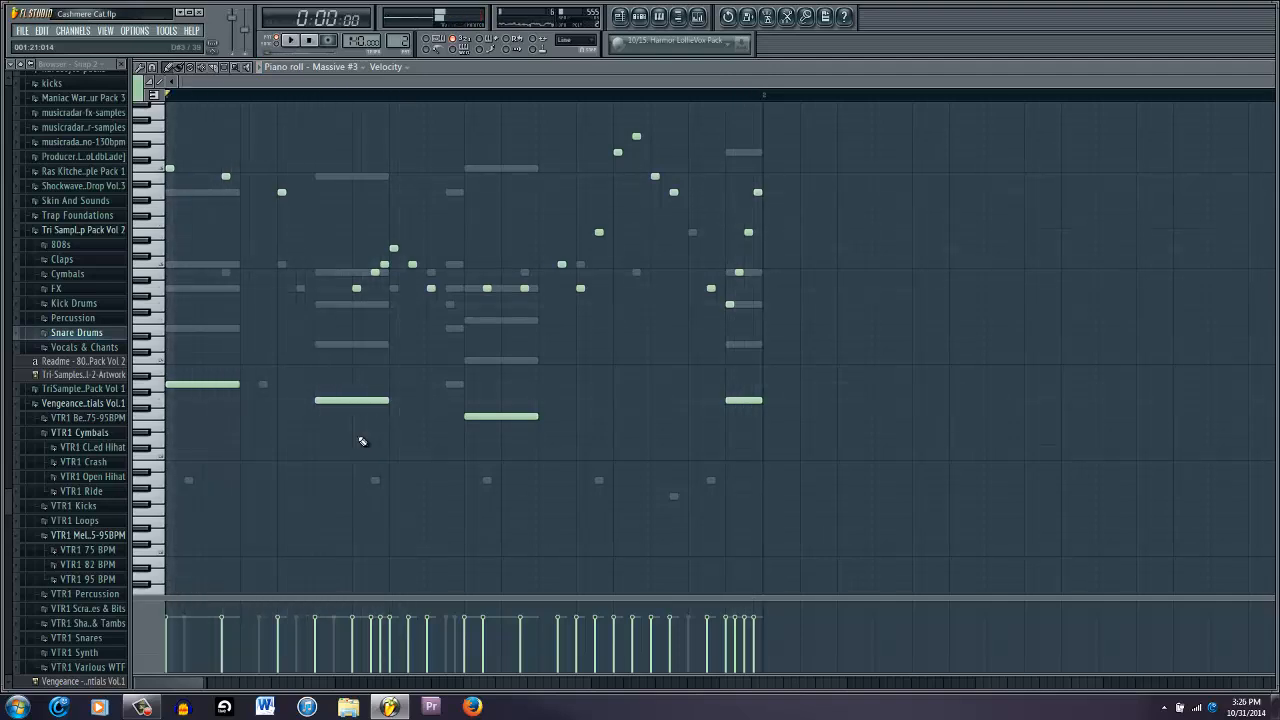
Step: View the Massive #2 notes and the Massive chord notes one after the other in the piano roll
{"action": "key", "text": "F6"}
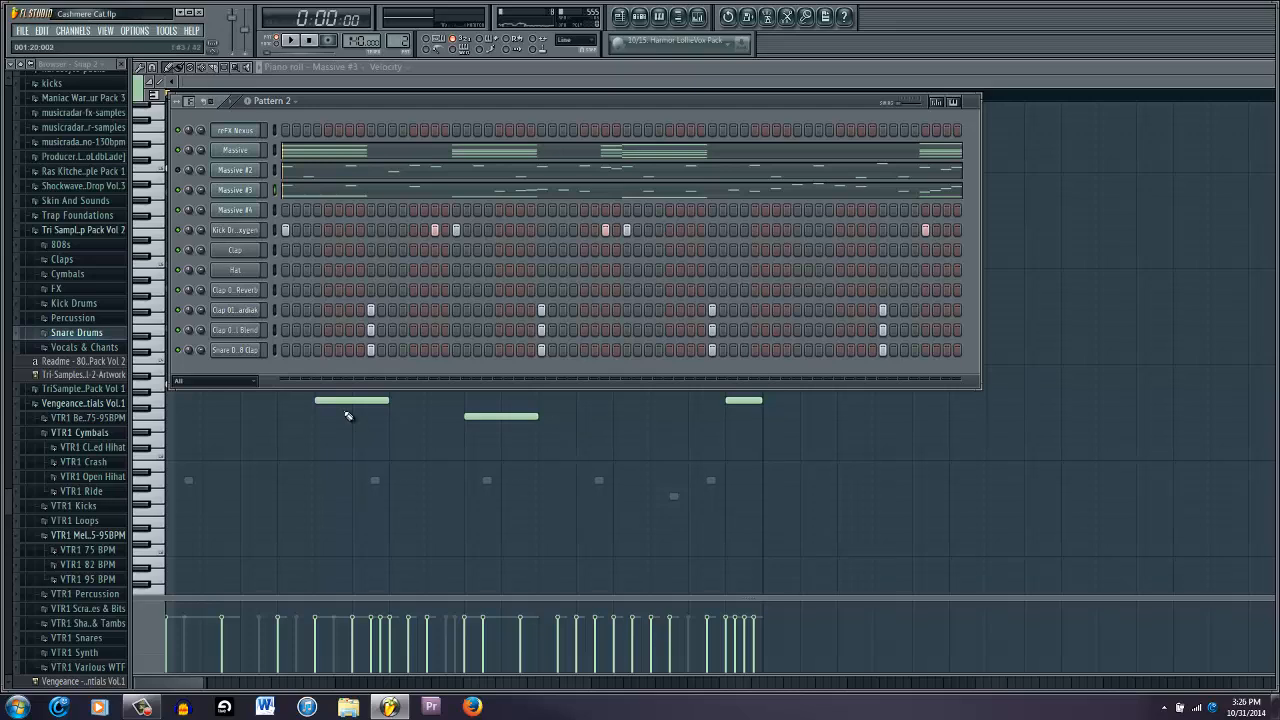
{"action": "left_click", "coordinate": [424, 178]}
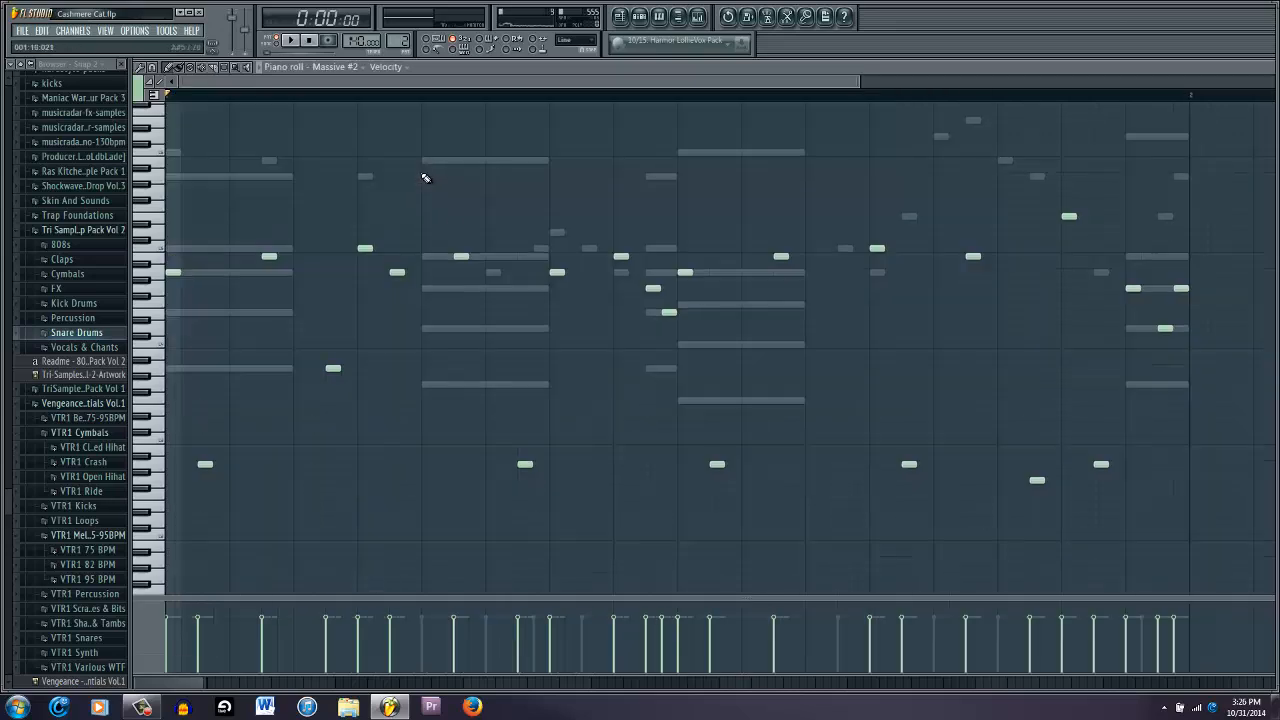
{"action": "scroll", "coordinate": [455, 225], "scroll_direction": "down", "scroll_amount": 4}
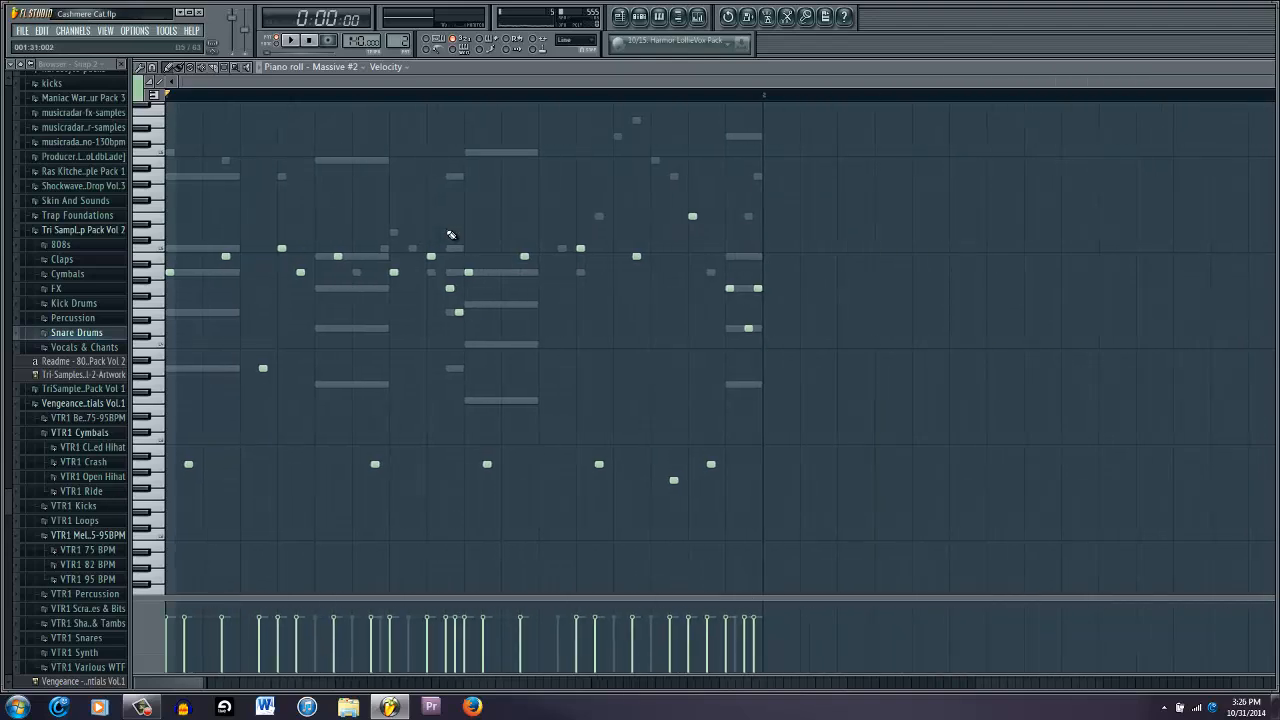
{"action": "key", "text": "F6"}
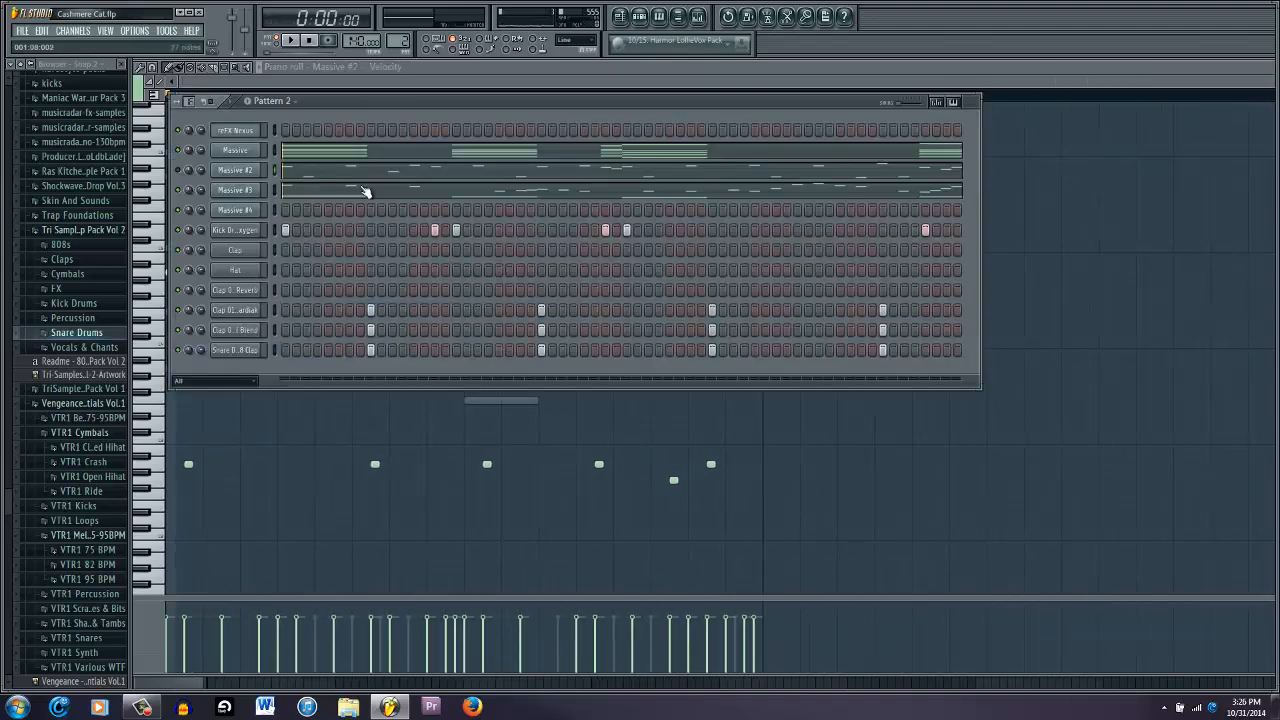
{"action": "left_click", "coordinate": [390, 155]}
{"action": "scroll", "coordinate": [400, 480], "scroll_direction": "down", "scroll_amount": 2}
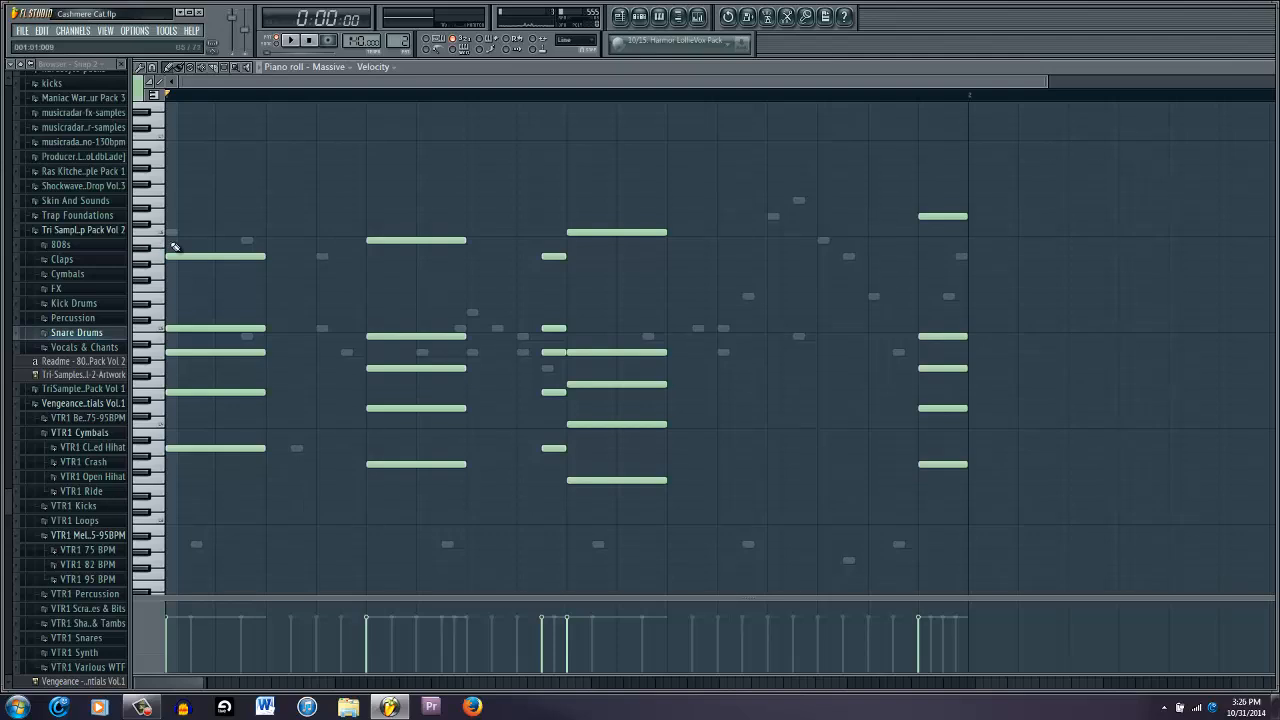
Step: Open Fruity Parametric EQ 2 on the Massive mixer track and examine its low-frequency cut
{"action": "left_click", "coordinate": [698, 16]}
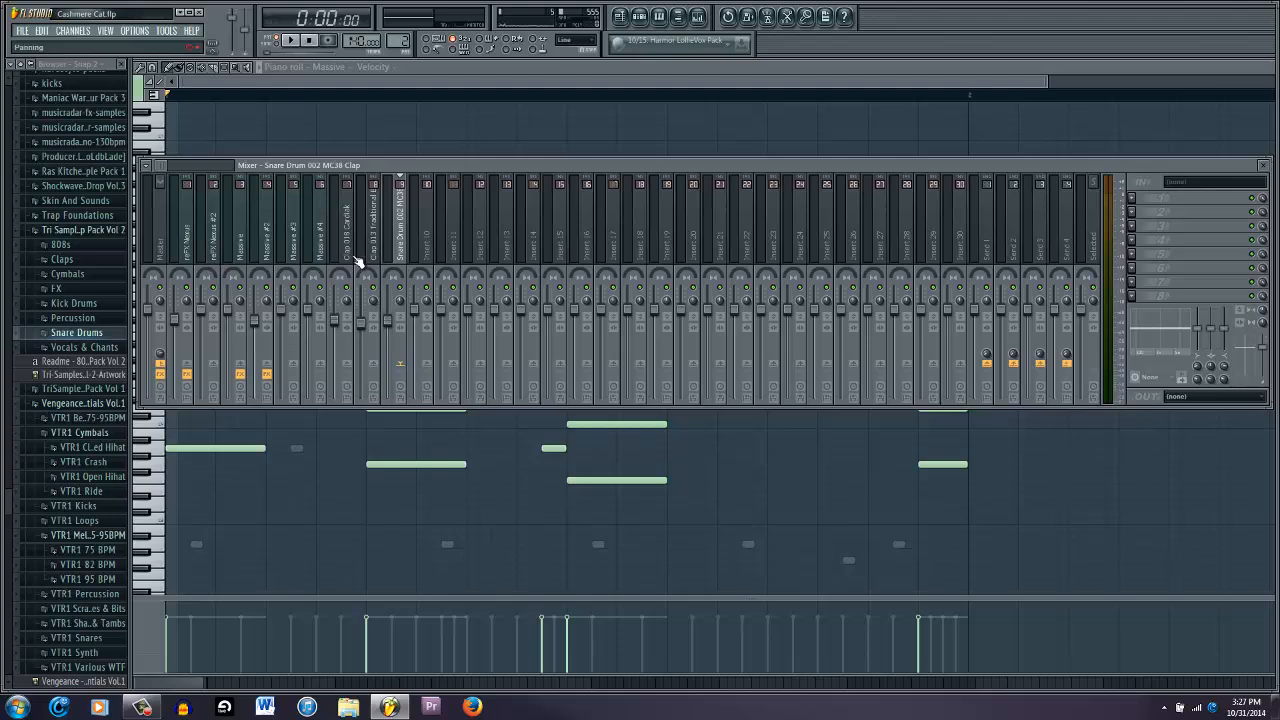
{"action": "left_click", "coordinate": [222, 256]}
{"action": "left_click", "coordinate": [186, 254]}
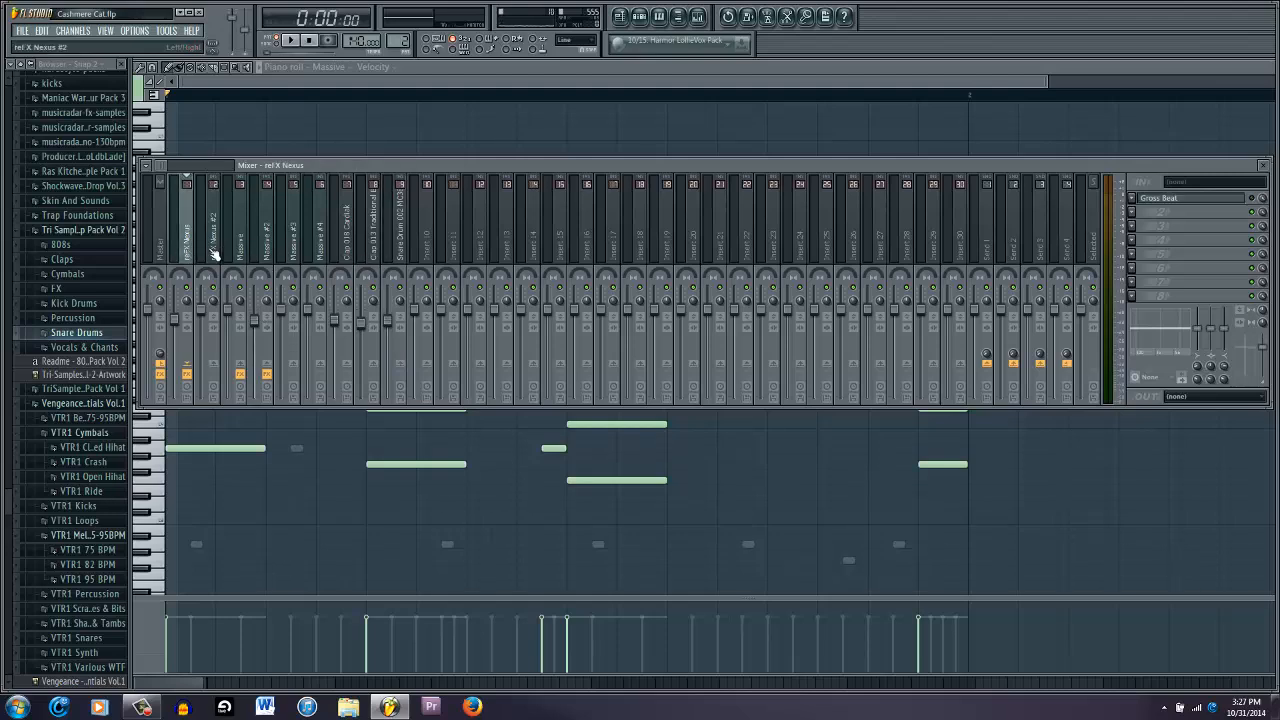
{"action": "left_click", "coordinate": [241, 255]}
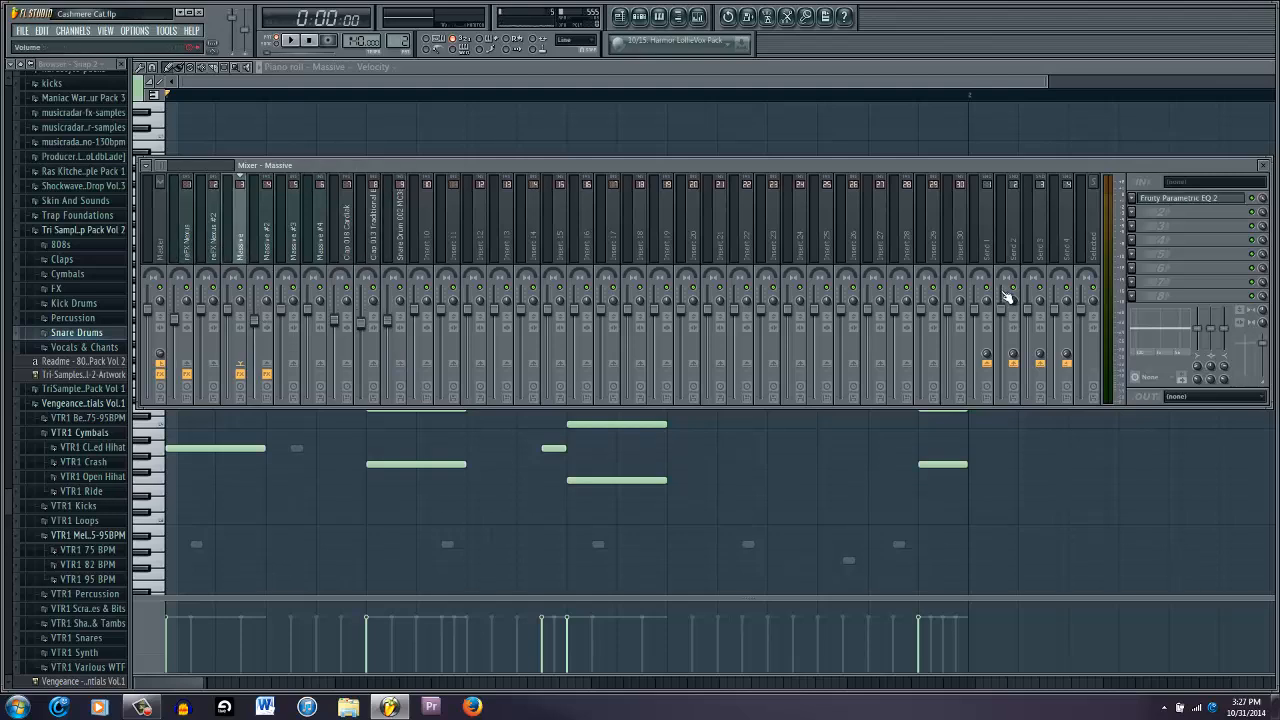
{"action": "left_click", "coordinate": [1163, 198]}
{"action": "left_click_drag", "start_coordinate": [345, 308], "coordinate": [240, 296]}
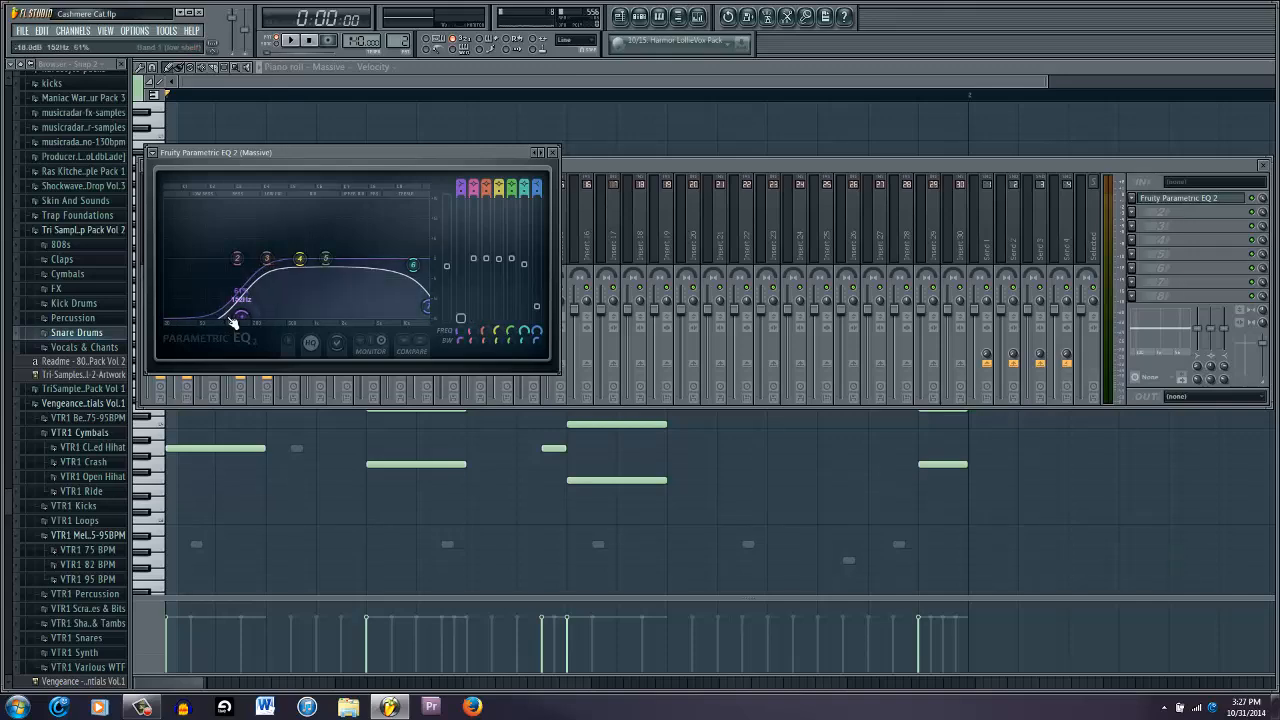
{"action": "left_click", "coordinate": [320, 512]}
Step: View the effects on the Massive #2 mixer track, and move the mixer down to uncover the Pattern 2 channels
{"action": "key", "text": "F6"}
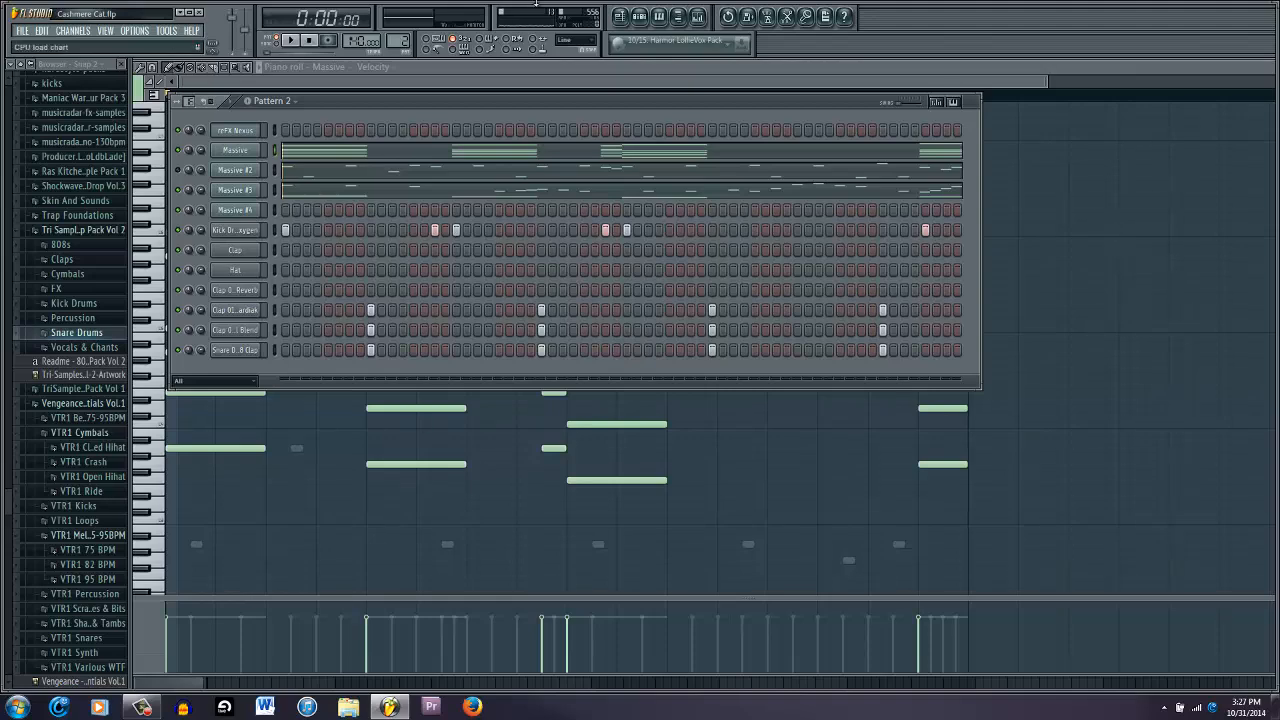
{"action": "key", "text": "F9"}
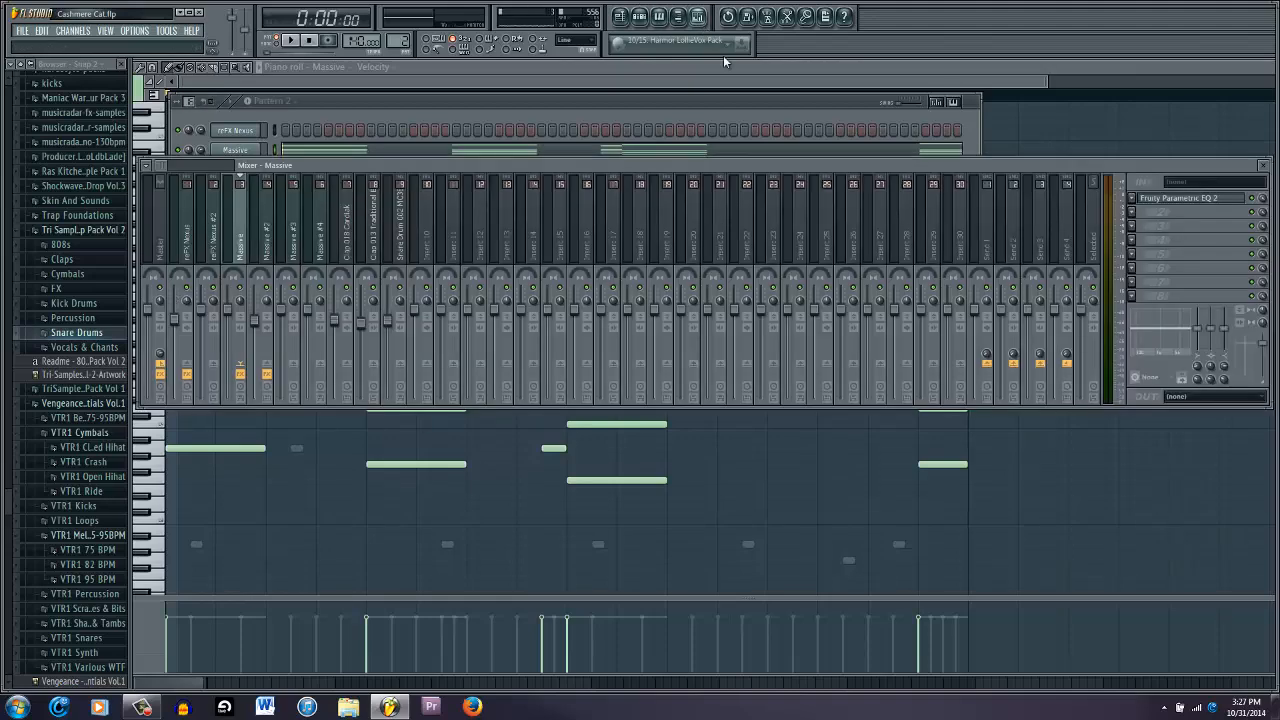
{"action": "left_click", "coordinate": [268, 244]}
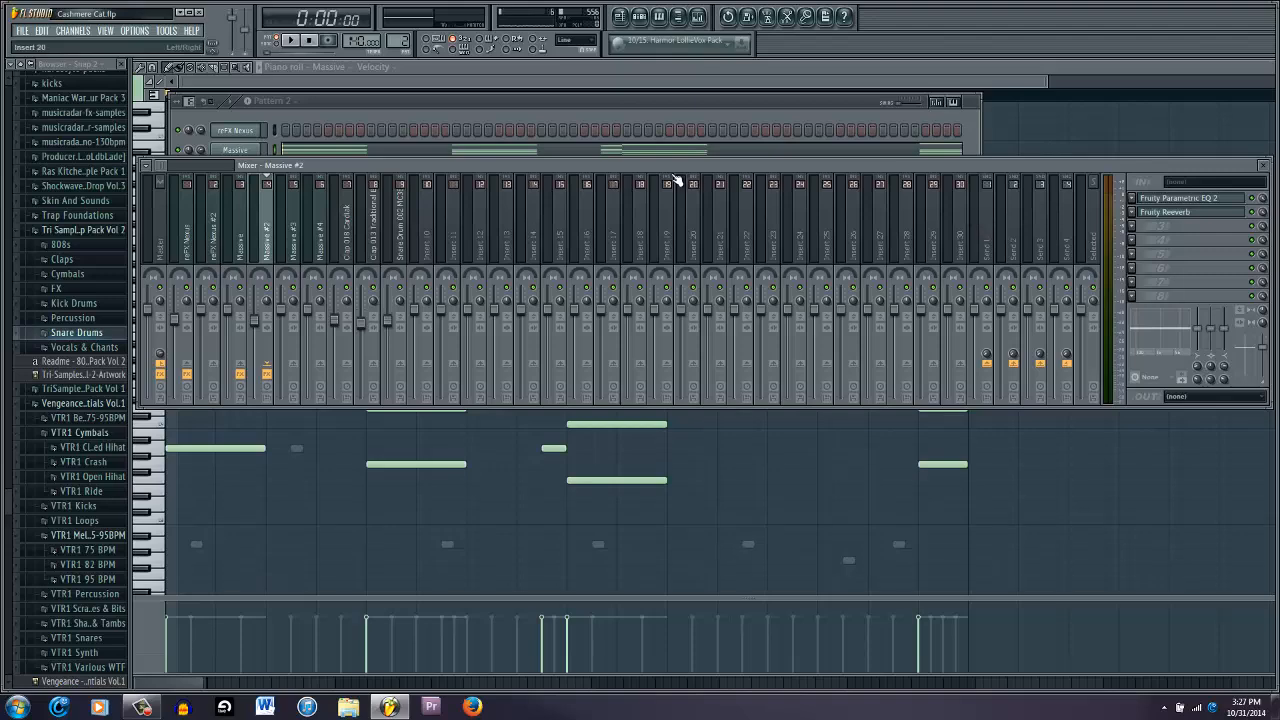
{"action": "left_click_drag", "start_coordinate": [676, 180], "coordinate": [680, 293]}
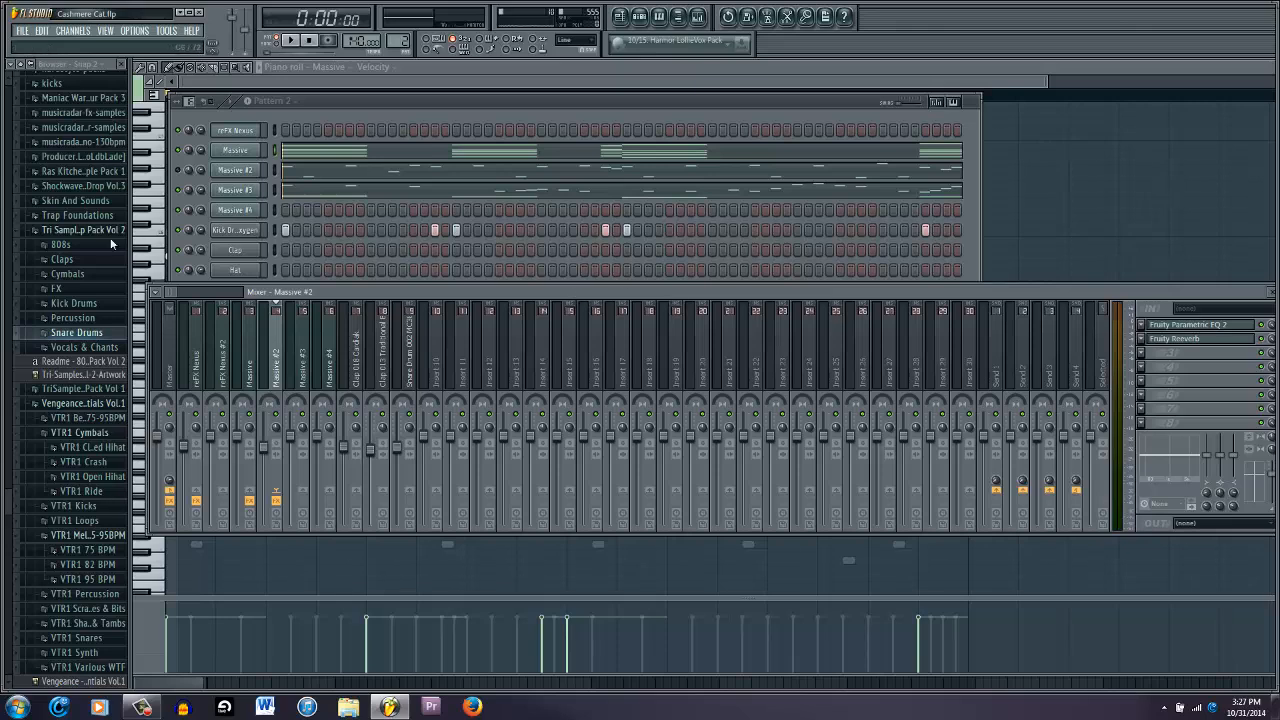
Step: Bring the Pattern 2 channels in front of the mixer, play all layers together, and stop playback
{"action": "left_click", "coordinate": [168, 172]}
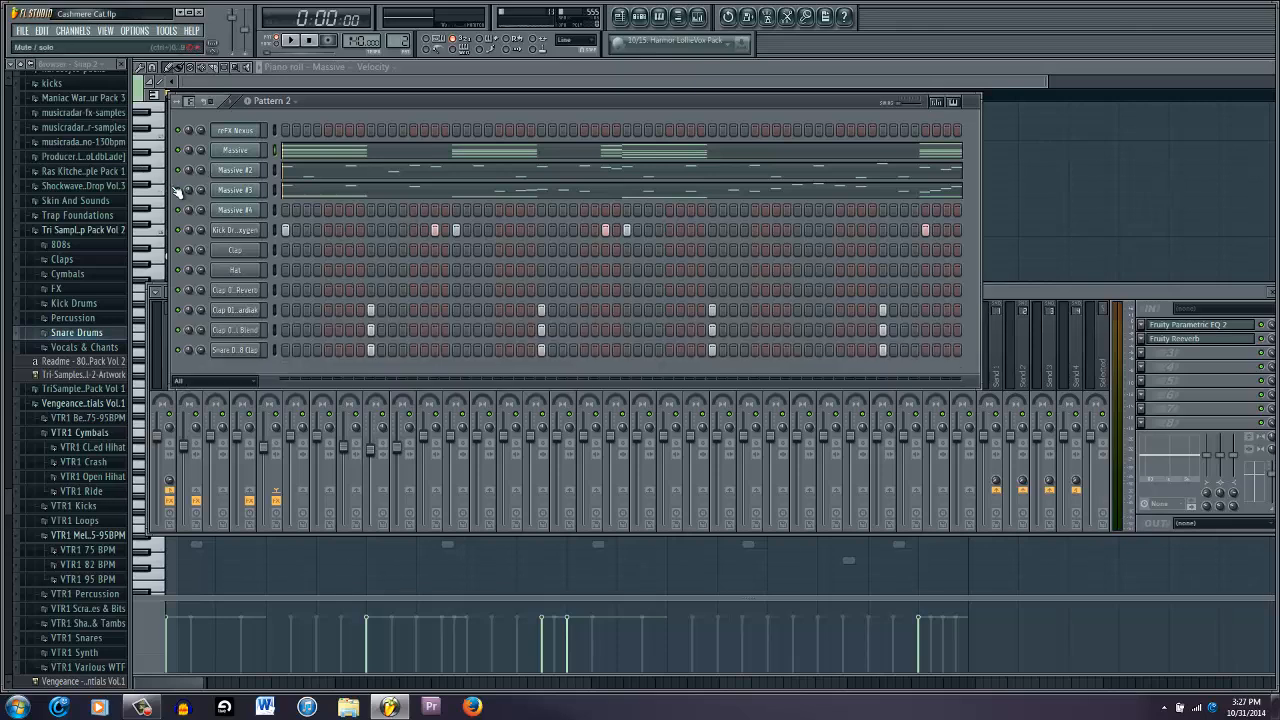
{"action": "key", "text": "space"}
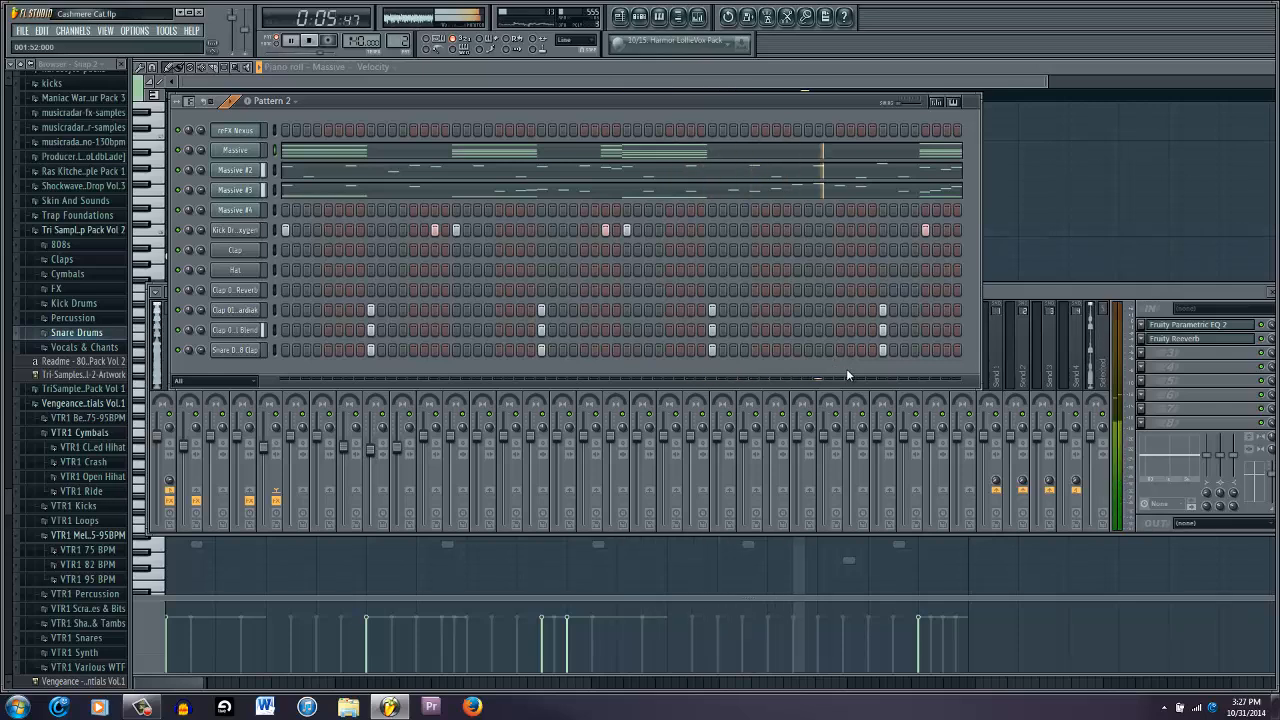
{"action": "key", "text": "space"}
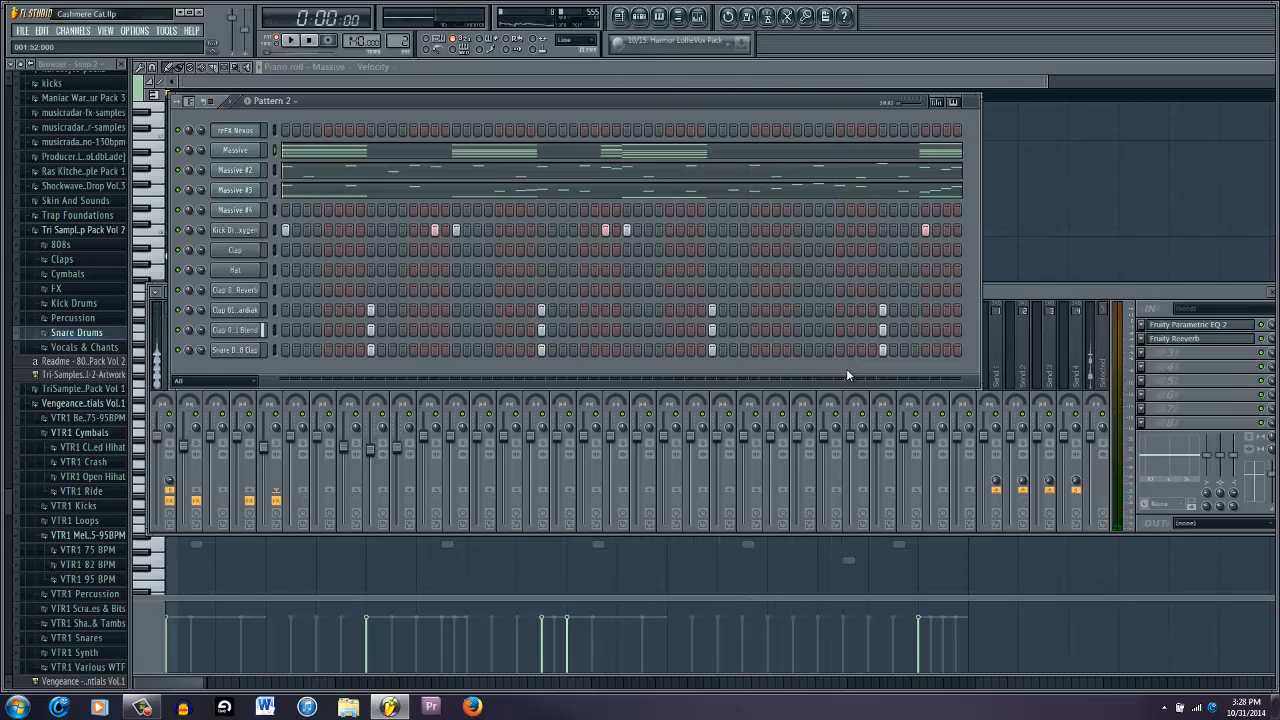